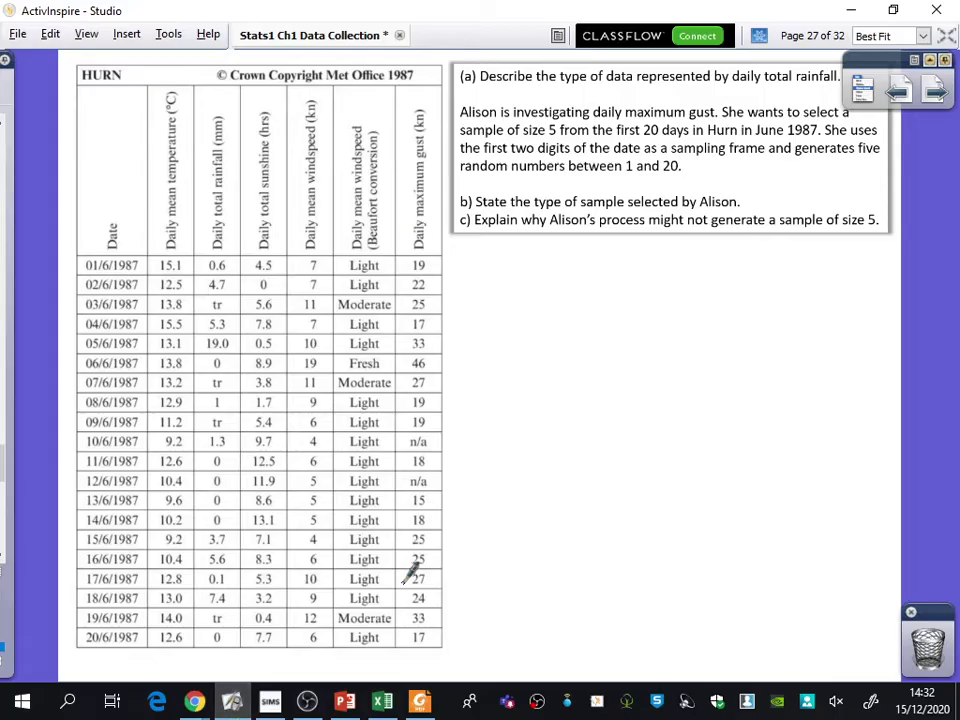
# Step: Circle the station name HURN and the year 1987 in the table header
pyautogui.moveTo(122, 57)
pyautogui.mouseDown()
pyautogui.moveTo(70, 68)
pyautogui.moveTo(104, 56)
pyautogui.mouseUp()
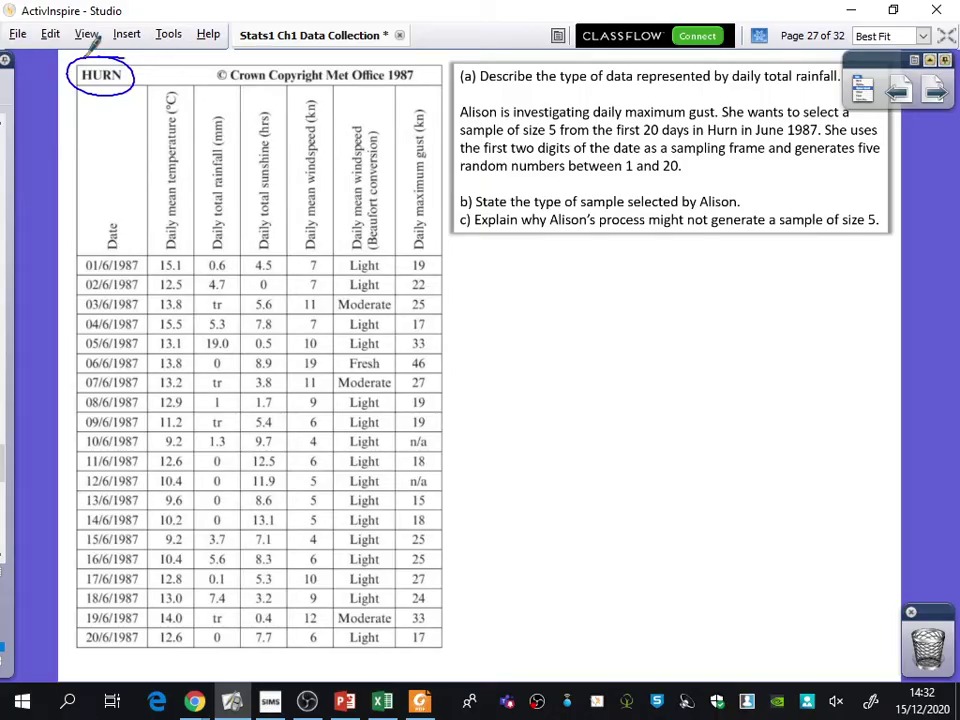
pyautogui.moveTo(406, 63); pyautogui.dragTo(398, 61)
# Step: Write 'a) quantitative, continuous', then underline 'size 5' and 'first 20 days in Hurn'
pyautogui.moveTo(463, 266); pyautogui.dragTo(470, 284)
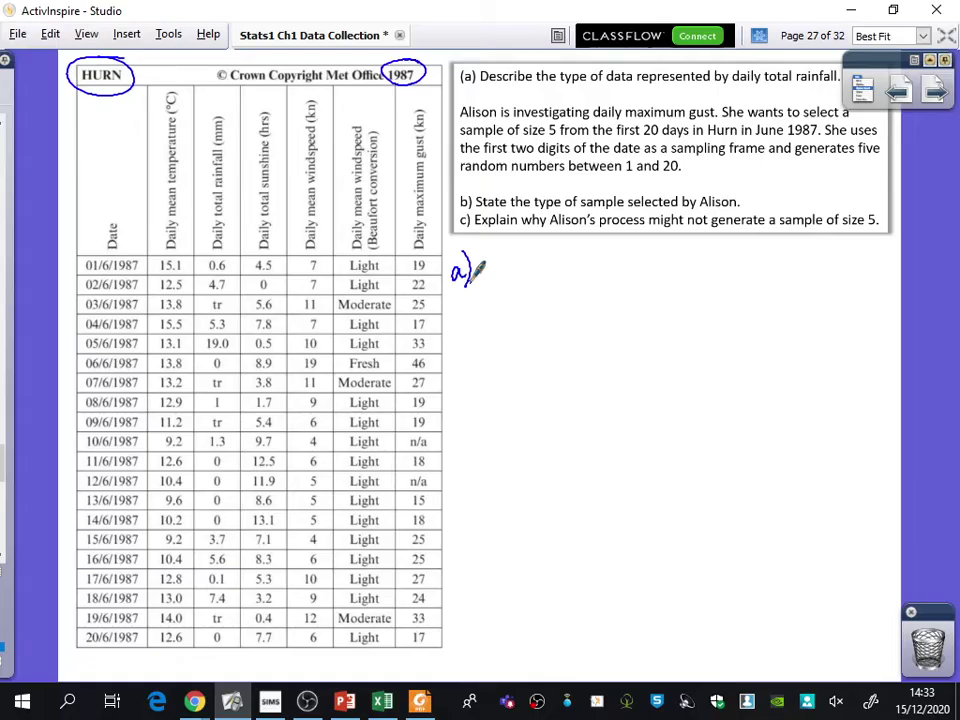
pyautogui.moveTo(500, 268)
pyautogui.mouseDown()
pyautogui.moveTo(558, 252)
pyautogui.moveTo(569, 272)
pyautogui.moveTo(600, 256)
pyautogui.moveTo(623, 276)
pyautogui.moveTo(675, 266)
pyautogui.moveTo(688, 252)
pyautogui.moveTo(748, 254)
pyautogui.mouseUp()
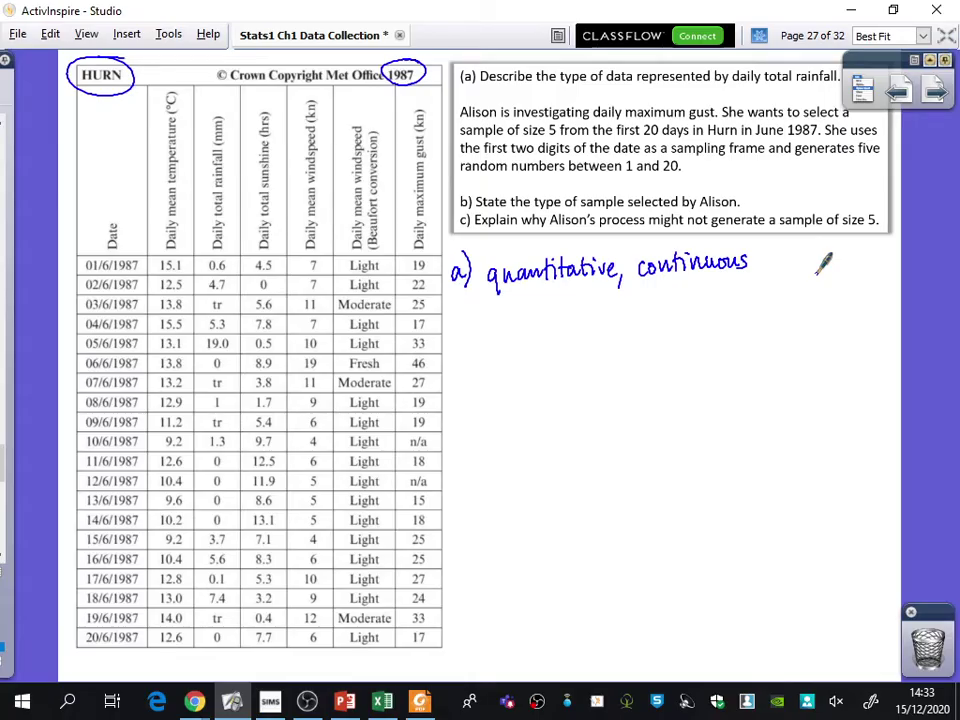
pyautogui.moveTo(523, 137); pyautogui.dragTo(556, 136)
pyautogui.moveTo(617, 137); pyautogui.dragTo(735, 137)
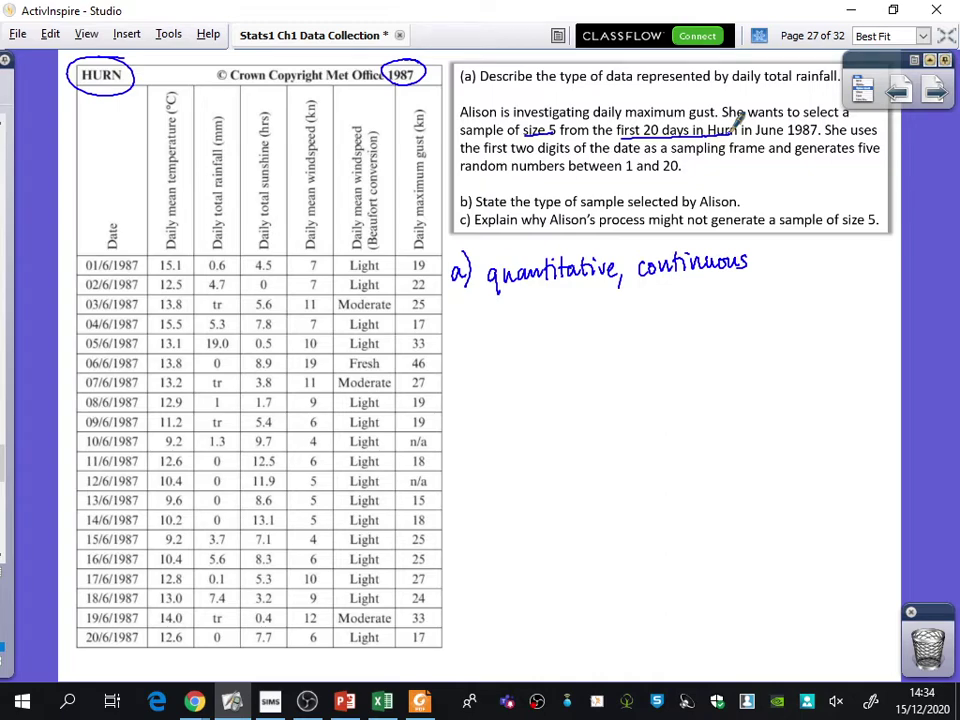
# Step: Underline the first two date digits, label b), and extend the underline beneath Hurn
pyautogui.moveTo(85, 270); pyautogui.dragTo(97, 269)
pyautogui.moveTo(86, 290)
pyautogui.mouseDown()
pyautogui.moveTo(97, 289)
pyautogui.moveTo(100, 369)
pyautogui.mouseUp()
pyautogui.moveTo(457, 306)
pyautogui.mouseDown()
pyautogui.moveTo(459, 331)
pyautogui.moveTo(462, 322)
pyautogui.moveTo(469, 334)
pyautogui.mouseUp()
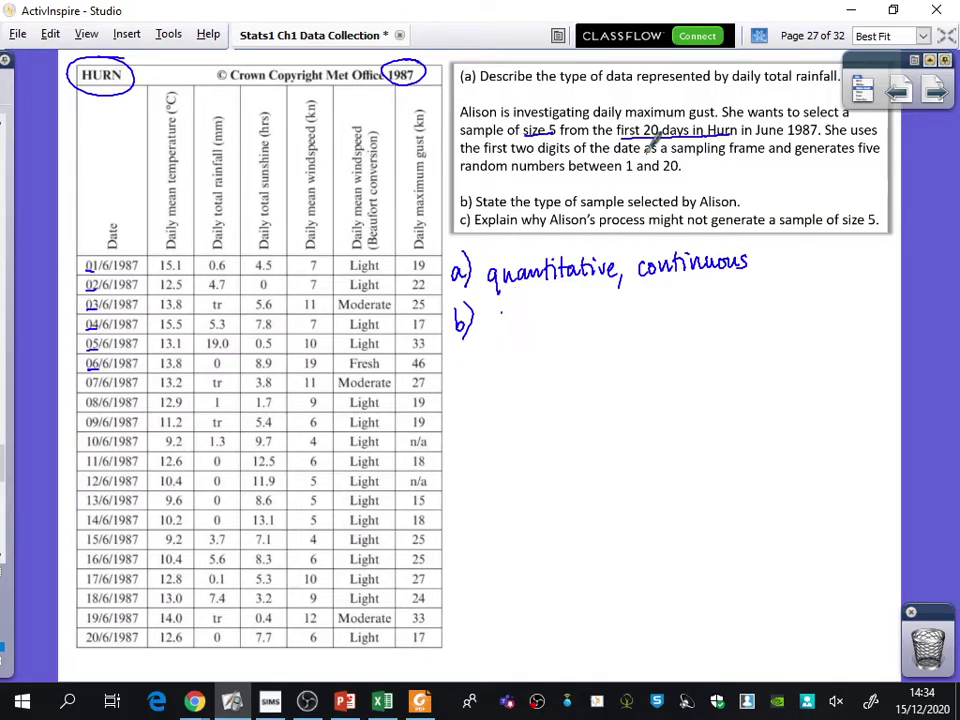
pyautogui.moveTo(706, 140); pyautogui.dragTo(737, 137)
# Step: Write 'simple random sample' for b), label c), and draw a diagonal stroke across the table
pyautogui.moveTo(506, 306)
pyautogui.mouseDown()
pyautogui.moveTo(499, 321)
pyautogui.moveTo(543, 326)
pyautogui.mouseUp()
pyautogui.moveTo(561, 283)
pyautogui.mouseDown()
pyautogui.moveTo(598, 306)
pyautogui.moveTo(630, 305)
pyautogui.moveTo(640, 290)
pyautogui.moveTo(653, 302)
pyautogui.moveTo(719, 290)
pyautogui.moveTo(765, 297)
pyautogui.mouseUp()
pyautogui.moveTo(470, 357)
pyautogui.mouseDown()
pyautogui.moveTo(468, 372)
pyautogui.moveTo(482, 378)
pyautogui.mouseUp()
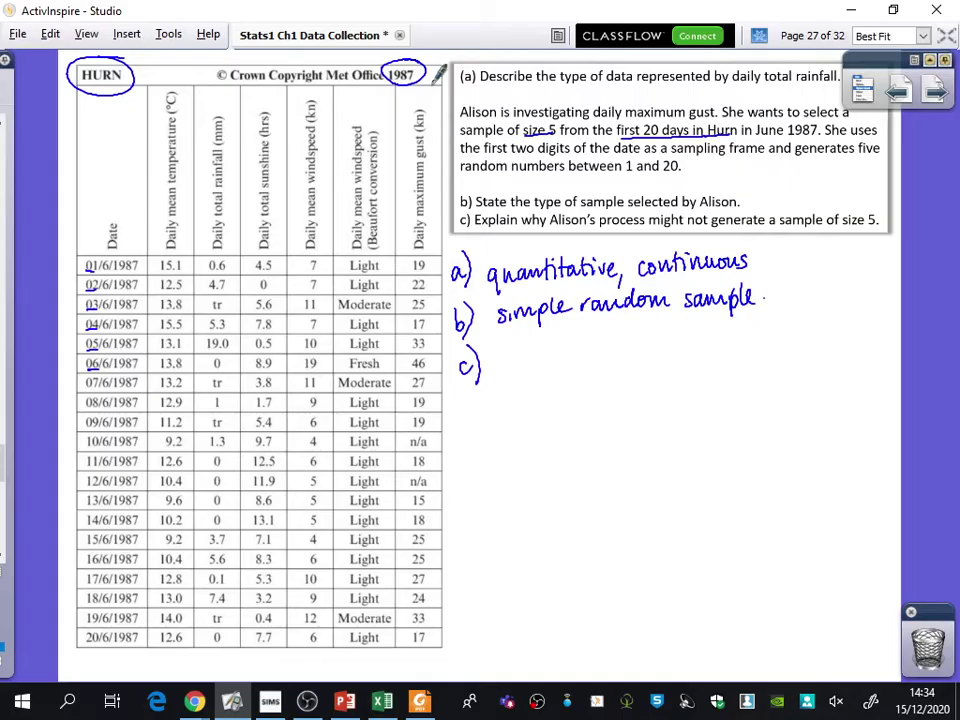
pyautogui.moveTo(432, 80)
pyautogui.mouseDown()
pyautogui.moveTo(224, 348)
pyautogui.moveTo(55, 592)
pyautogui.mouseUp()
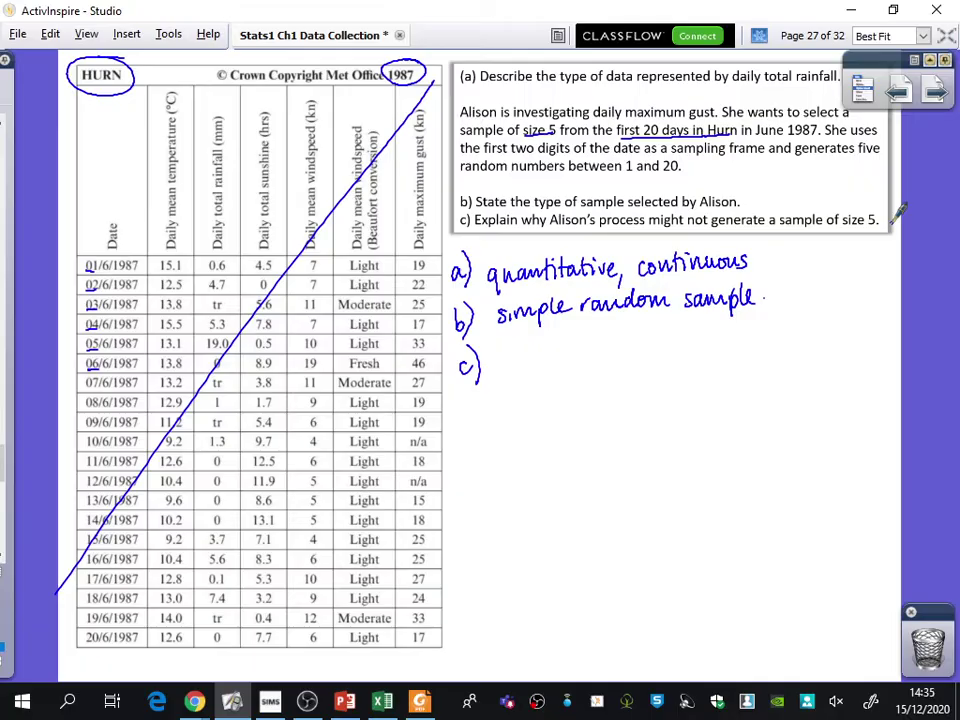
# Step: Highlight the Daily maximum gust column in yellow and circle the n/a entries in red
pyautogui.click(930, 61)
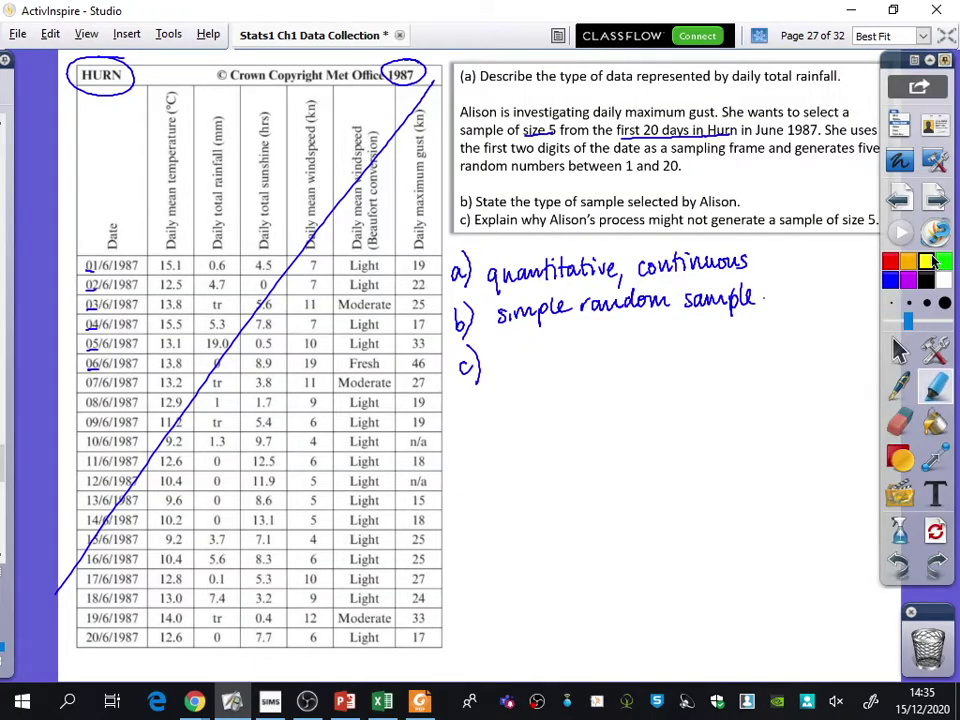
pyautogui.click(928, 262)
pyautogui.moveTo(418, 246); pyautogui.dragTo(426, 93)
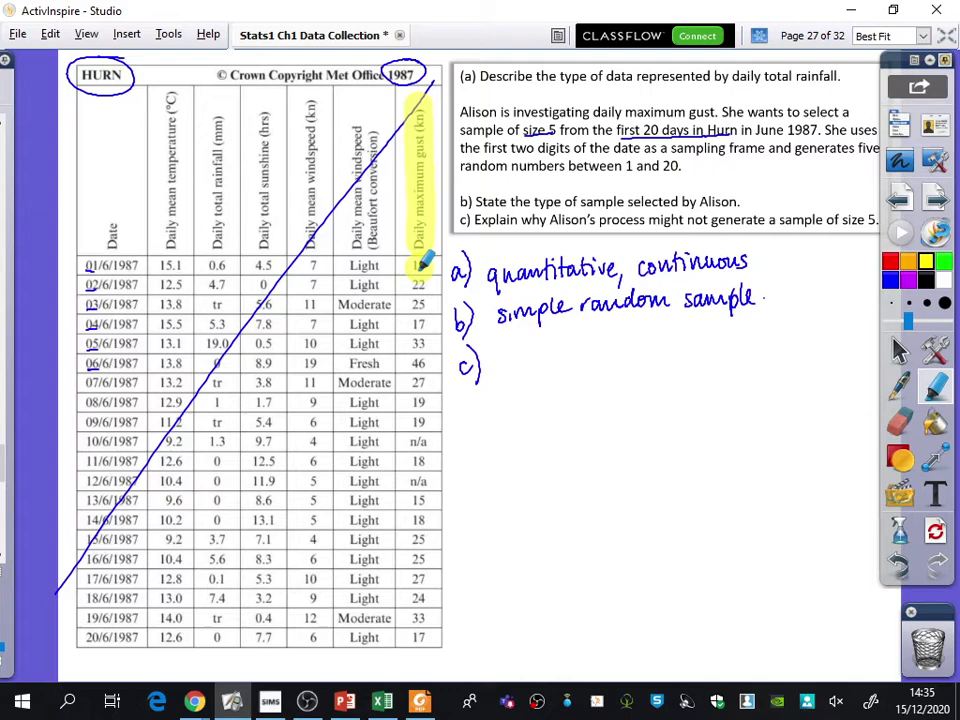
pyautogui.moveTo(426, 262); pyautogui.dragTo(420, 648)
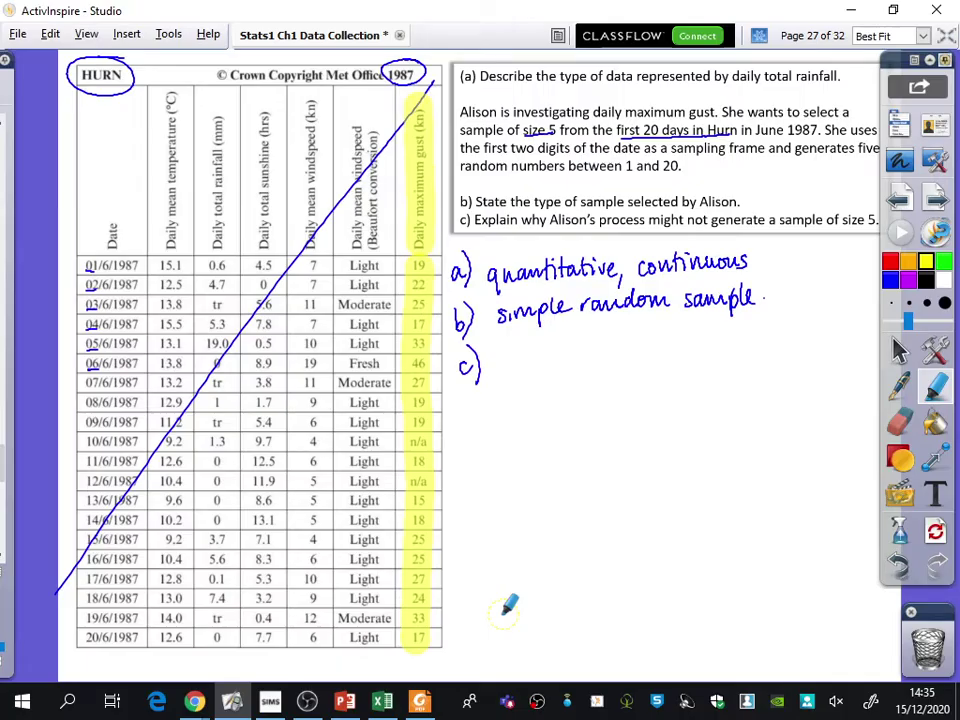
pyautogui.click(900, 385)
pyautogui.moveTo(428, 430)
pyautogui.mouseDown()
pyautogui.moveTo(410, 440)
pyautogui.moveTo(430, 432)
pyautogui.moveTo(434, 472)
pyautogui.mouseUp()
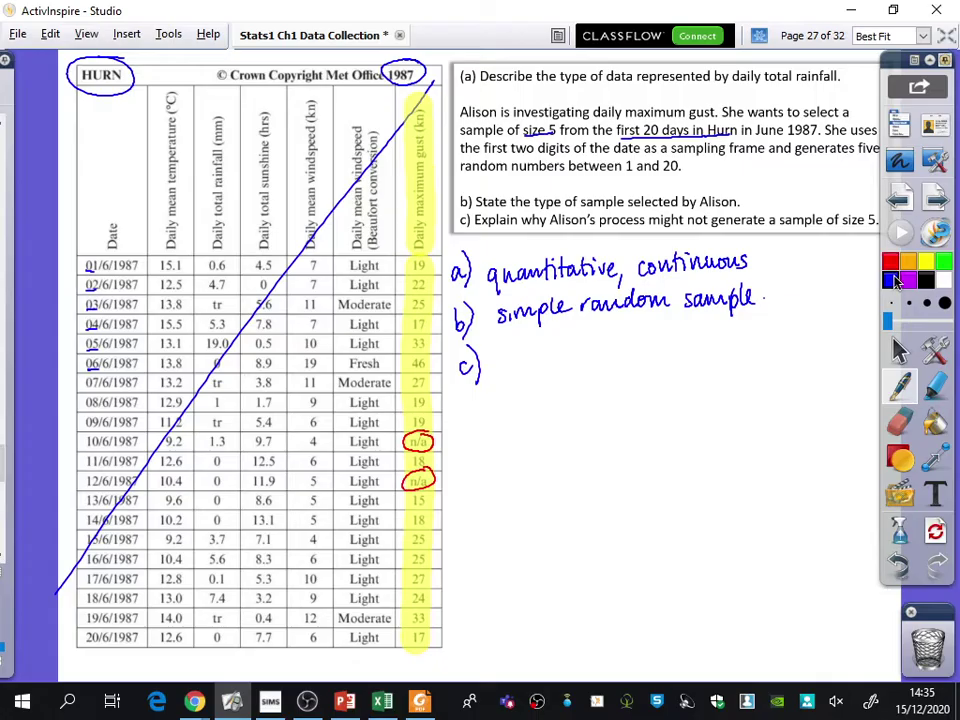
# Step: In blue, write c) 'because some of the random numbers may correspond to day'
pyautogui.click(891, 282)
pyautogui.moveTo(503, 352)
pyautogui.mouseDown()
pyautogui.moveTo(628, 353)
pyautogui.moveTo(664, 361)
pyautogui.moveTo(697, 331)
pyautogui.moveTo(707, 347)
pyautogui.moveTo(826, 342)
pyautogui.mouseUp()
pyautogui.moveTo(508, 395)
pyautogui.mouseDown()
pyautogui.moveTo(551, 392)
pyautogui.moveTo(559, 378)
pyautogui.moveTo(559, 393)
pyautogui.moveTo(586, 379)
pyautogui.moveTo(603, 392)
pyautogui.moveTo(640, 390)
pyautogui.moveTo(680, 377)
pyautogui.moveTo(720, 382)
pyautogui.moveTo(725, 396)
pyautogui.moveTo(730, 376)
pyautogui.moveTo(782, 382)
pyautogui.moveTo(832, 374)
pyautogui.mouseUp()
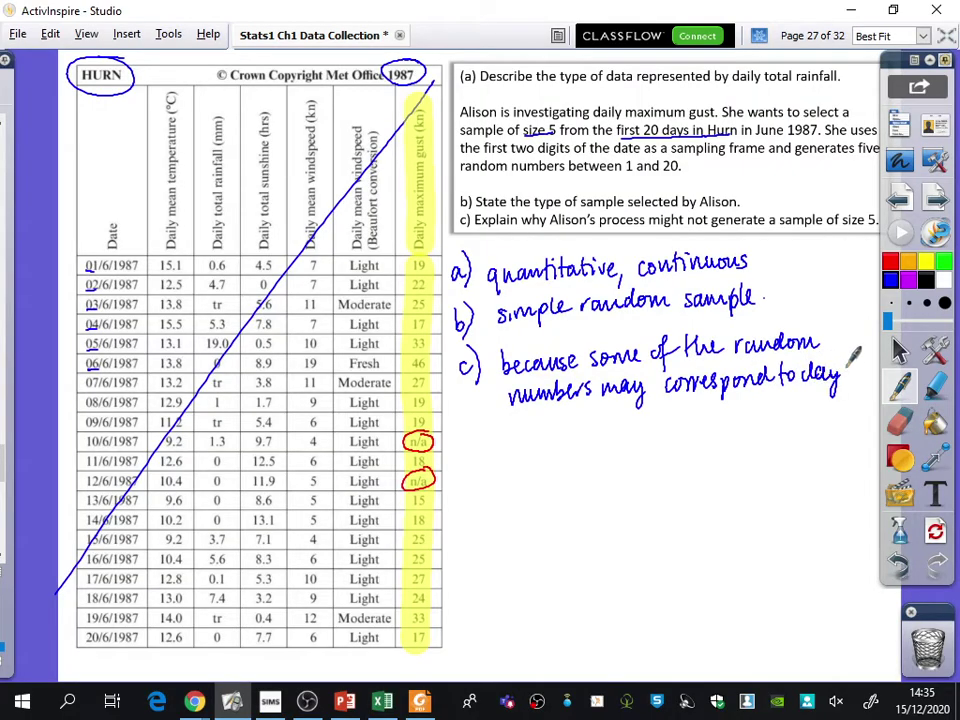
# Step: Finish part c) with 'where the max gust is not available (n/a)' and go to page 28
pyautogui.moveTo(843, 368); pyautogui.dragTo(847, 383)
pyautogui.moveTo(501, 418)
pyautogui.mouseDown()
pyautogui.moveTo(574, 425)
pyautogui.moveTo(582, 408)
pyautogui.moveTo(592, 425)
pyautogui.moveTo(708, 414)
pyautogui.mouseUp()
pyautogui.moveTo(724, 412)
pyautogui.mouseDown()
pyautogui.moveTo(725, 426)
pyautogui.moveTo(768, 424)
pyautogui.mouseUp()
pyautogui.moveTo(774, 410)
pyautogui.mouseDown()
pyautogui.moveTo(780, 424)
pyautogui.moveTo(869, 402)
pyautogui.mouseUp()
pyautogui.moveTo(536, 448); pyautogui.dragTo(532, 468)
pyautogui.moveTo(540, 462)
pyautogui.mouseDown()
pyautogui.moveTo(558, 452)
pyautogui.moveTo(558, 468)
pyautogui.moveTo(590, 464)
pyautogui.mouseUp()
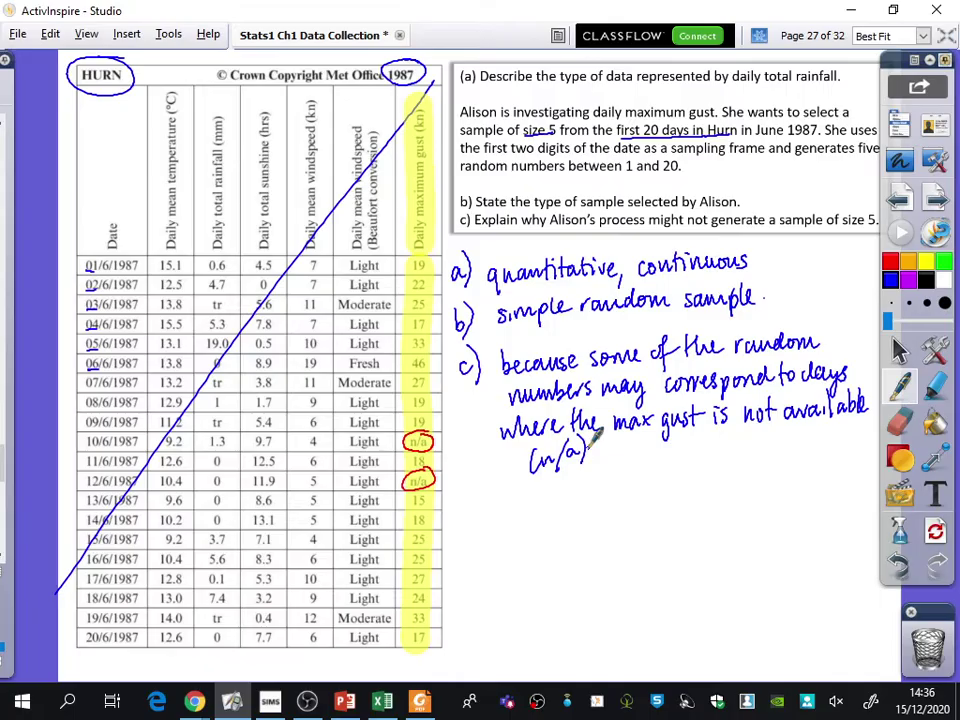
pyautogui.click(937, 200)
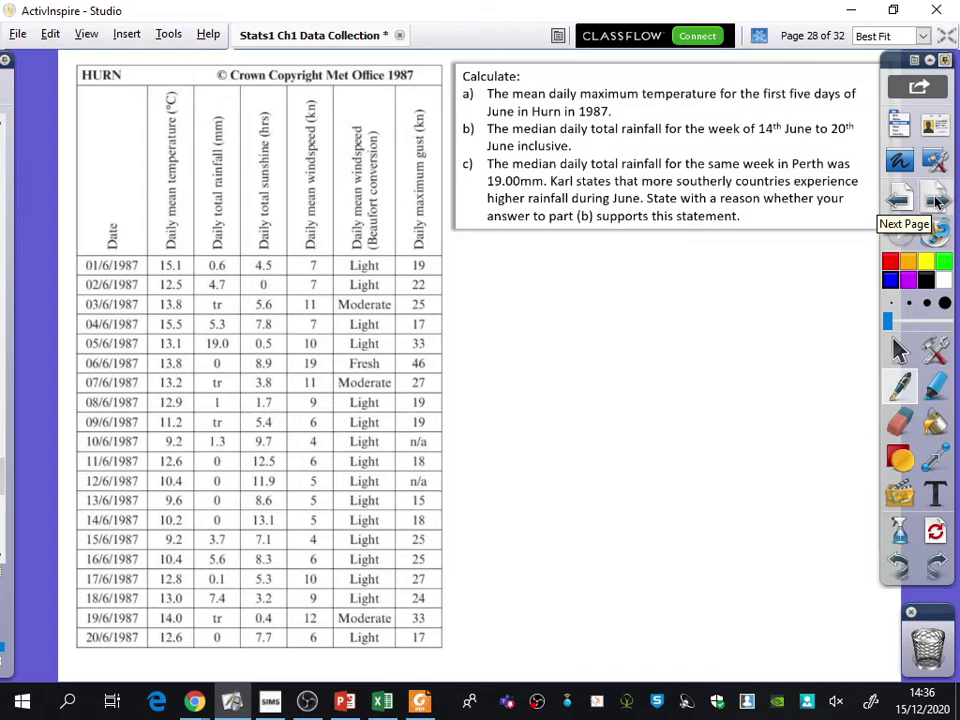
# Step: Highlight 'mean daily' and 'first five days', replace 'maximum' with 'mean', and highlight 15.1 and 12.5
pyautogui.click(938, 383)
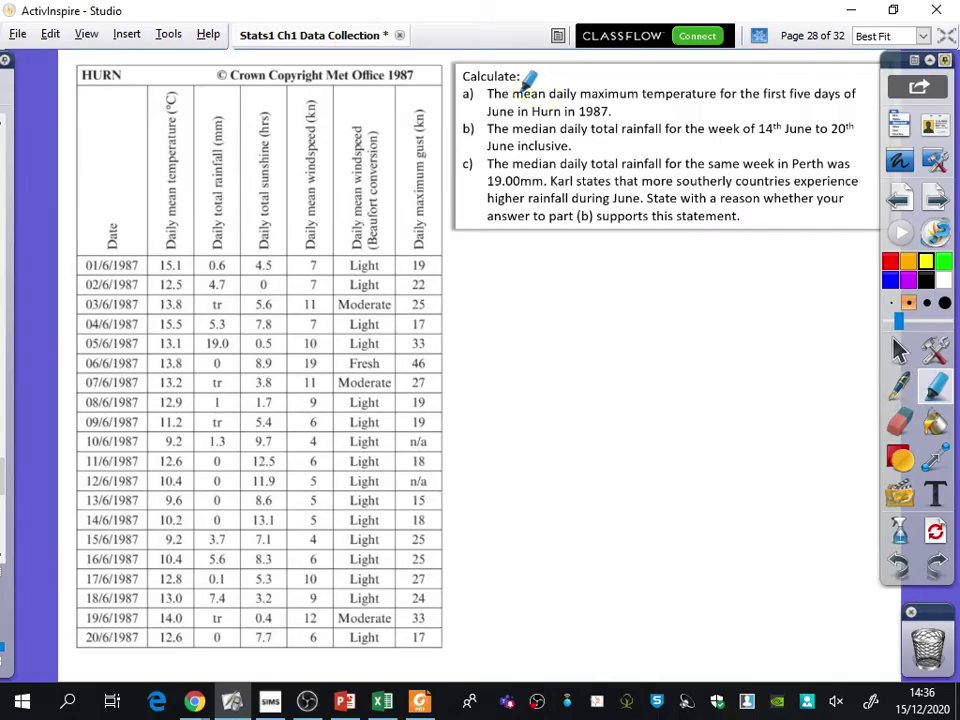
pyautogui.moveTo(512, 93); pyautogui.dragTo(830, 93)
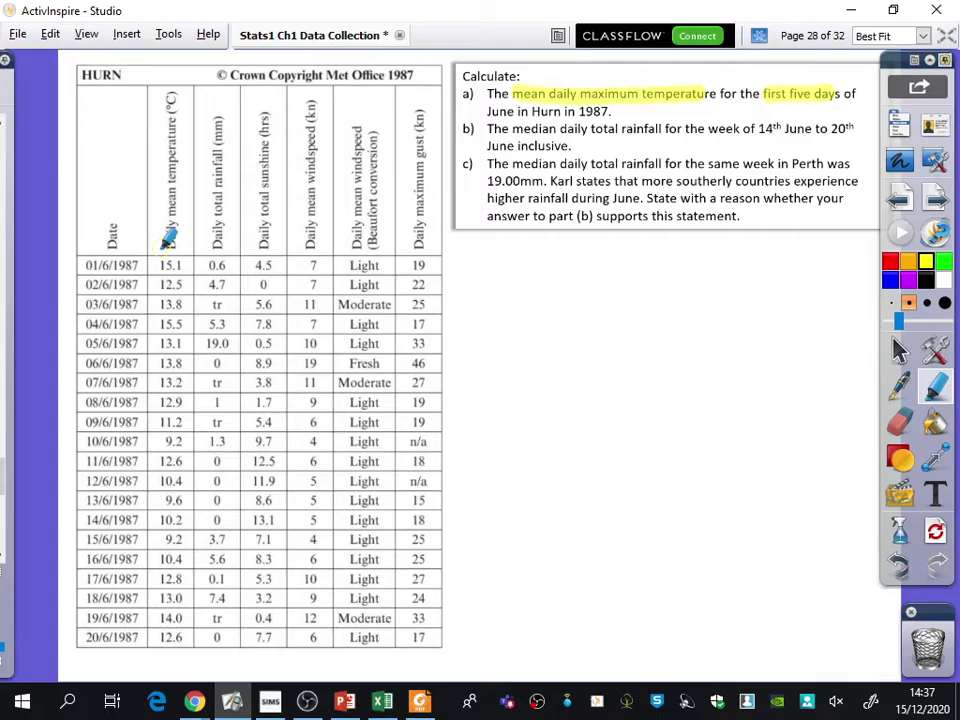
pyautogui.click(900, 385)
pyautogui.moveTo(581, 94)
pyautogui.mouseDown()
pyautogui.moveTo(615, 84)
pyautogui.moveTo(638, 92)
pyautogui.moveTo(600, 70)
pyautogui.moveTo(649, 70)
pyautogui.mouseUp()
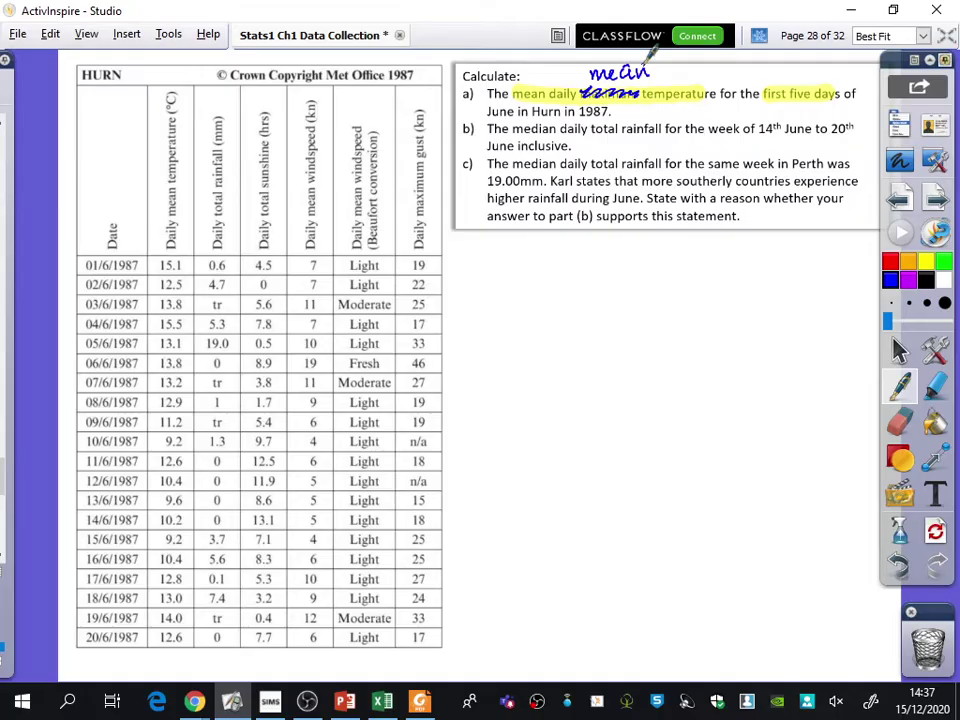
pyautogui.click(935, 383)
pyautogui.moveTo(157, 265)
pyautogui.mouseDown()
pyautogui.moveTo(185, 277)
pyautogui.moveTo(163, 302)
pyautogui.moveTo(185, 300)
pyautogui.moveTo(165, 323)
pyautogui.moveTo(186, 345)
pyautogui.mouseUp()
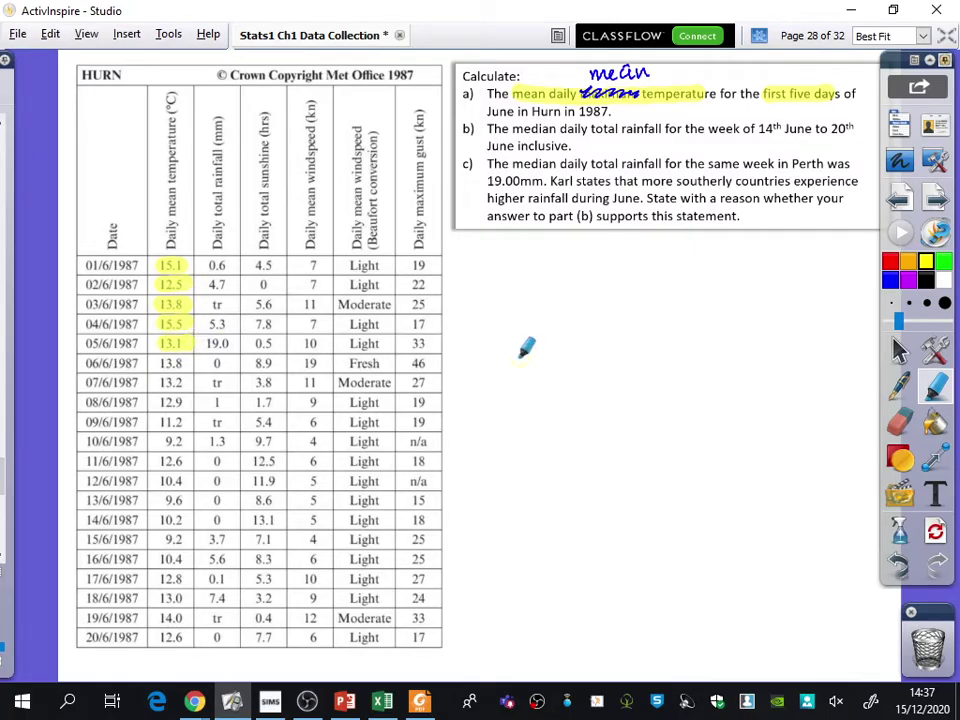
# Step: Write a) Mean = (15.1+12.5+13.8+15.5+13.1)/5 as a fraction
pyautogui.click(903, 385)
pyautogui.moveTo(472, 266)
pyautogui.mouseDown()
pyautogui.moveTo(653, 255)
pyautogui.moveTo(679, 237)
pyautogui.moveTo(684, 252)
pyautogui.moveTo(699, 237)
pyautogui.moveTo(716, 250)
pyautogui.moveTo(765, 236)
pyautogui.moveTo(788, 243)
pyautogui.moveTo(785, 232)
pyautogui.moveTo(846, 252)
pyautogui.mouseUp()
pyautogui.moveTo(578, 272); pyautogui.dragTo(846, 258)
pyautogui.moveTo(703, 287); pyautogui.dragTo(710, 279)
pyautogui.moveTo(574, 323); pyautogui.dragTo(587, 321)
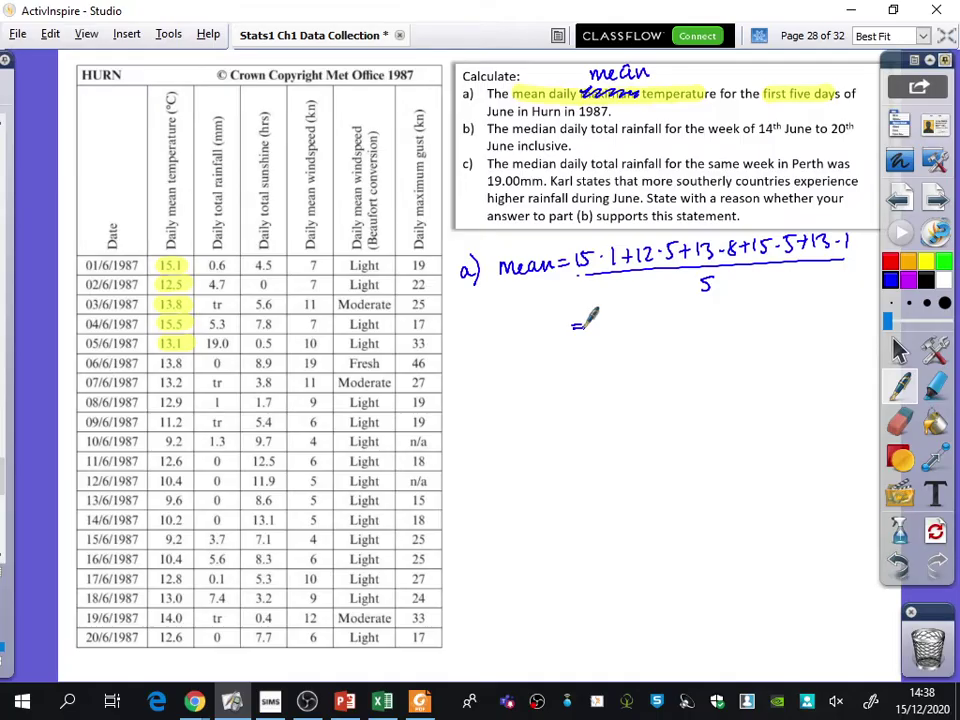
# Step: Write the result = 14°C, double-underline it, and label b) below
pyautogui.moveTo(600, 312)
pyautogui.mouseDown()
pyautogui.moveTo(601, 331)
pyautogui.moveTo(624, 323)
pyautogui.moveTo(618, 335)
pyautogui.moveTo(628, 316)
pyautogui.mouseUp()
pyautogui.moveTo(644, 315)
pyautogui.mouseDown()
pyautogui.moveTo(610, 331)
pyautogui.moveTo(633, 330)
pyautogui.moveTo(607, 337)
pyautogui.moveTo(645, 335)
pyautogui.mouseUp()
pyautogui.moveTo(600, 341); pyautogui.dragTo(640, 340)
pyautogui.click(651, 333)
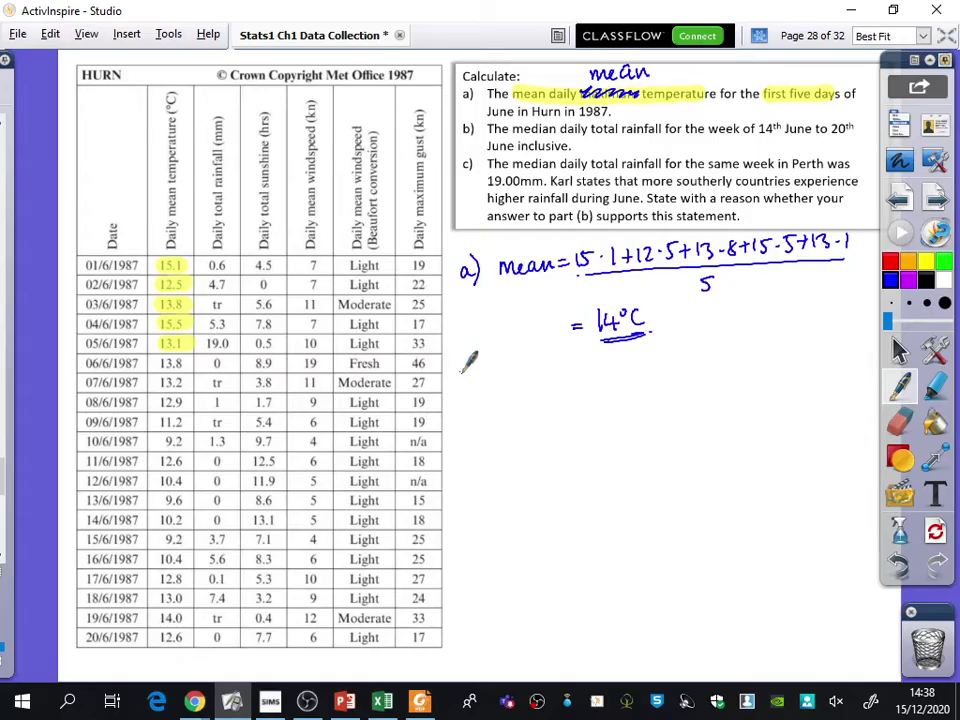
pyautogui.moveTo(463, 366)
pyautogui.mouseDown()
pyautogui.moveTo(466, 385)
pyautogui.moveTo(483, 390)
pyautogui.mouseUp()
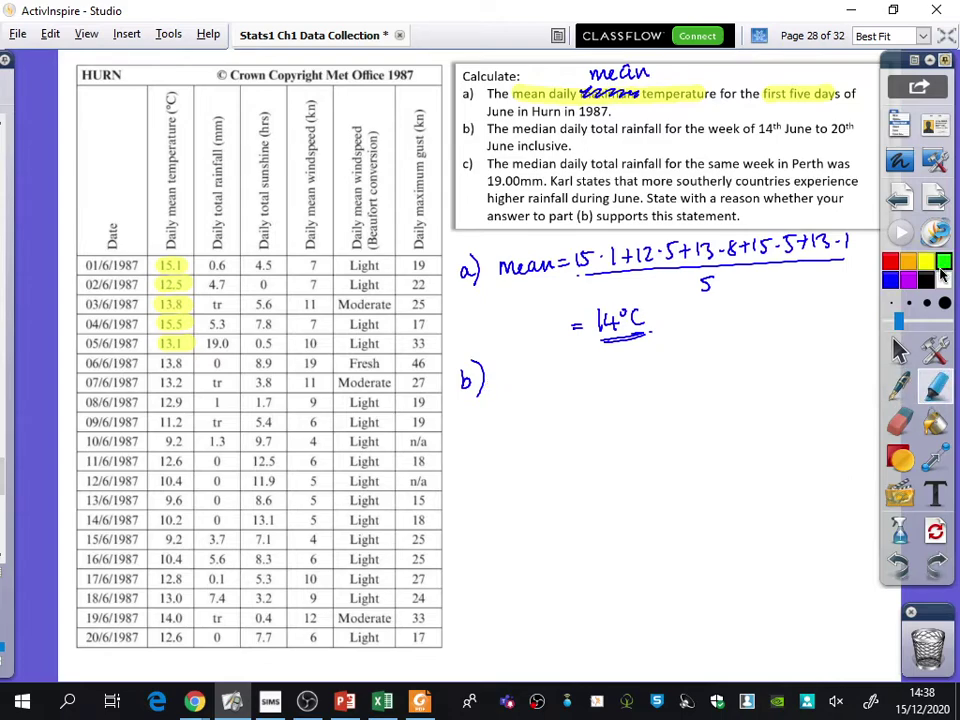
# Step: Highlight in green b)'s 'median', 'total rainfall', '14th–20th June', the table's 14–20 June dates and rainfall values
pyautogui.click(935, 385)
pyautogui.click(942, 264)
pyautogui.moveTo(513, 129); pyautogui.dragTo(662, 129)
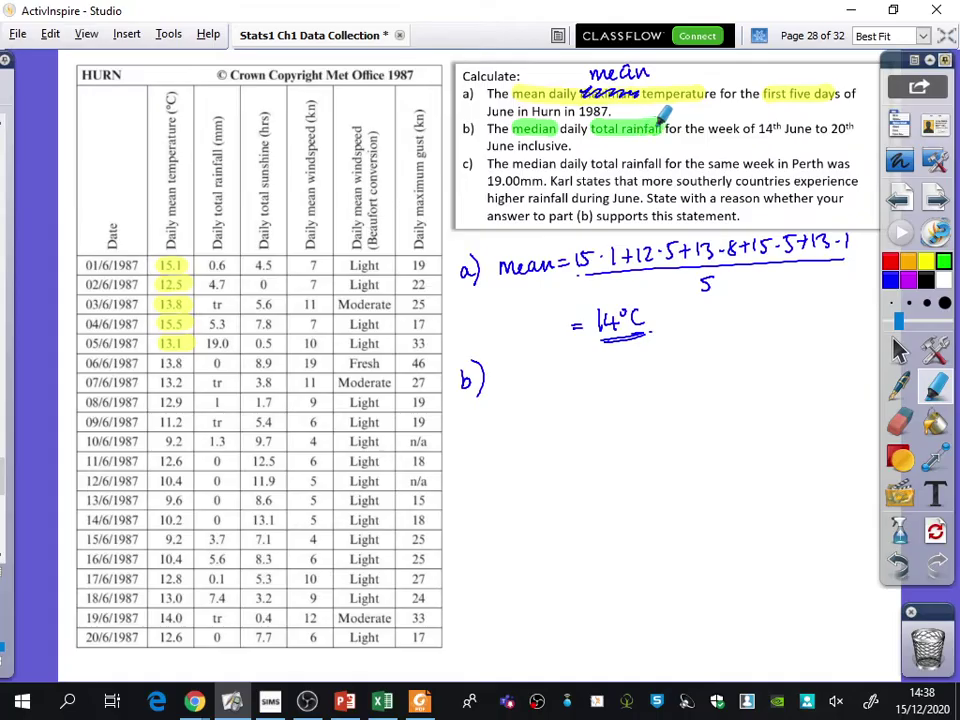
pyautogui.moveTo(758, 129); pyautogui.dragTo(849, 129)
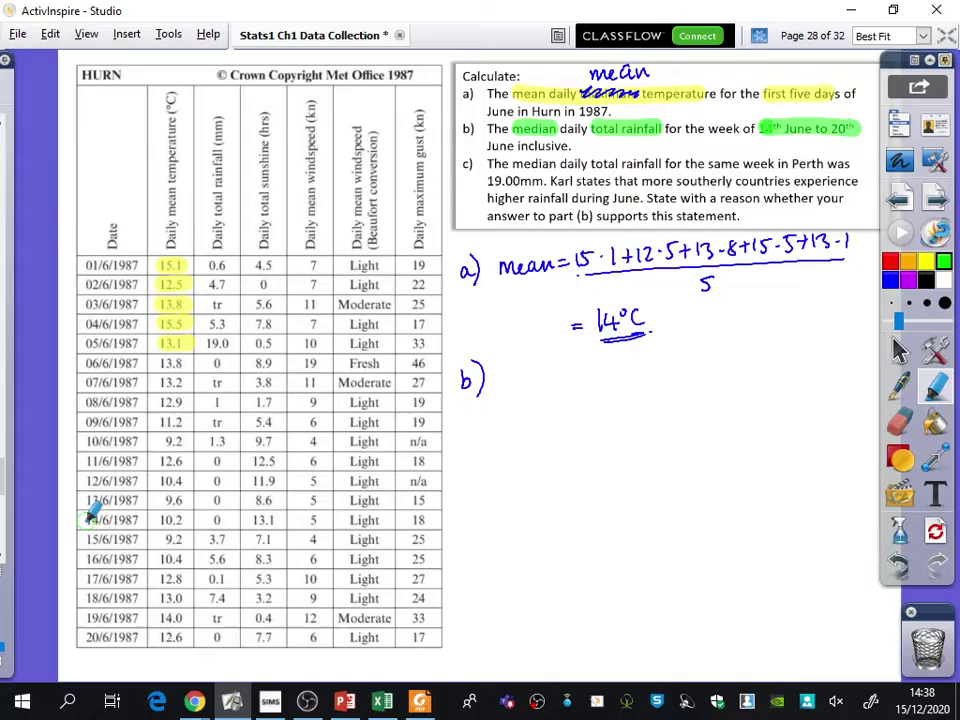
pyautogui.moveTo(82, 519)
pyautogui.mouseDown()
pyautogui.moveTo(115, 521)
pyautogui.moveTo(91, 528)
pyautogui.moveTo(110, 560)
pyautogui.moveTo(95, 573)
pyautogui.moveTo(112, 580)
pyautogui.moveTo(94, 590)
pyautogui.moveTo(114, 598)
pyautogui.moveTo(94, 610)
pyautogui.moveTo(130, 613)
pyautogui.moveTo(83, 638)
pyautogui.moveTo(147, 628)
pyautogui.mouseUp()
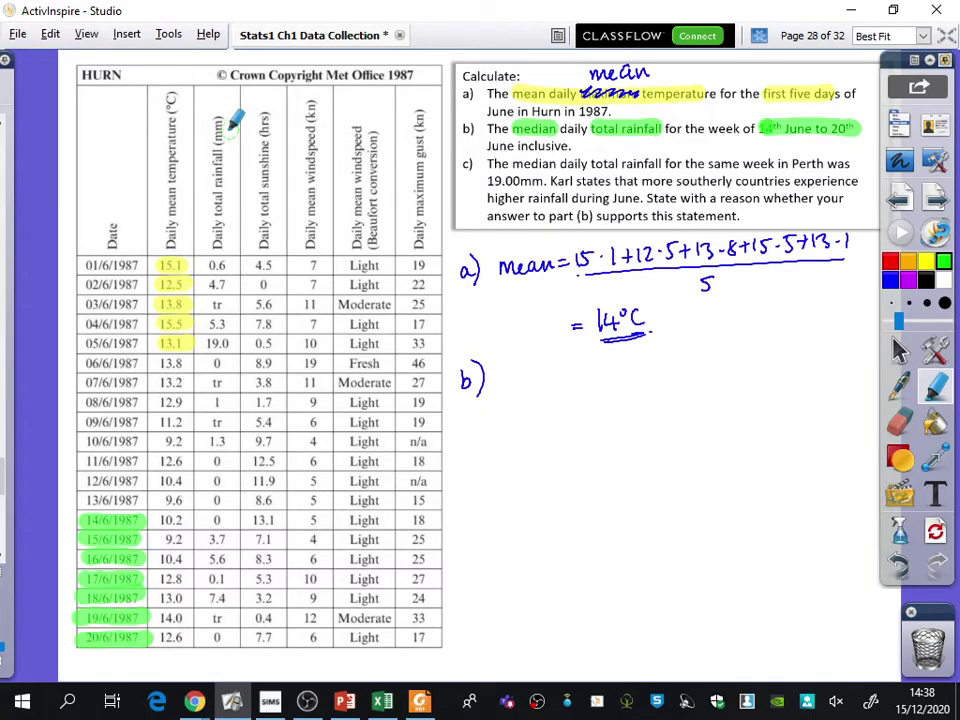
pyautogui.moveTo(218, 115); pyautogui.dragTo(220, 248)
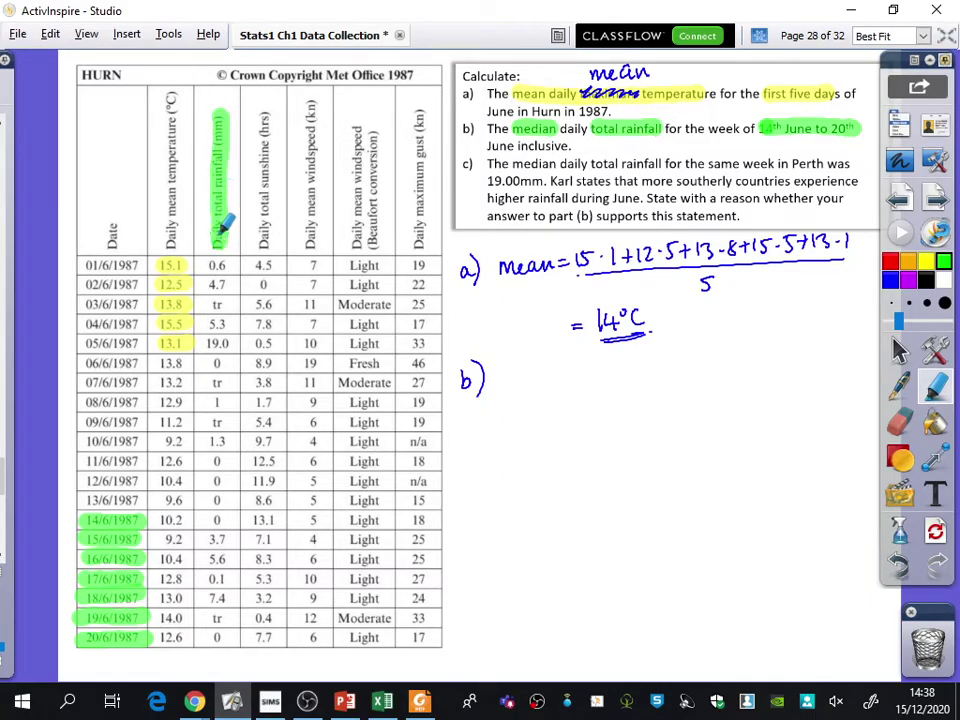
pyautogui.moveTo(214, 524)
pyautogui.mouseDown()
pyautogui.moveTo(229, 607)
pyautogui.moveTo(206, 617)
pyautogui.moveTo(234, 638)
pyautogui.mouseUp()
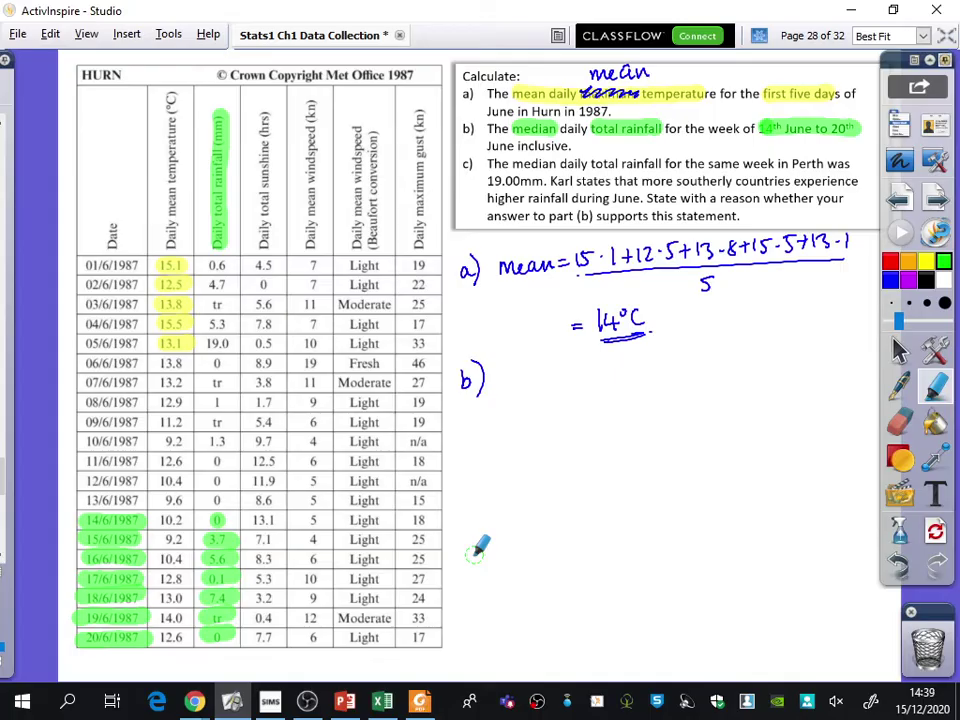
# Step: List the week's rainfall in order (0, 0, tr, 0.1, 3.7, 5.6, 7.4), ticking each table value
pyautogui.click(901, 388)
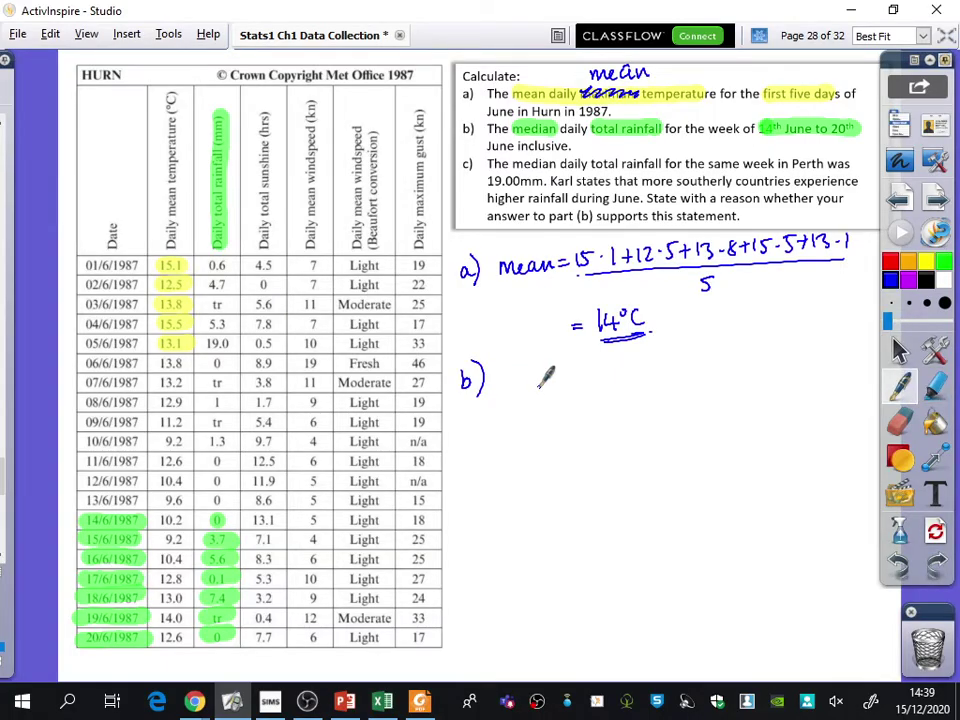
pyautogui.moveTo(521, 374)
pyautogui.mouseDown()
pyautogui.moveTo(513, 388)
pyautogui.moveTo(522, 375)
pyautogui.moveTo(531, 394)
pyautogui.moveTo(549, 373)
pyautogui.mouseUp()
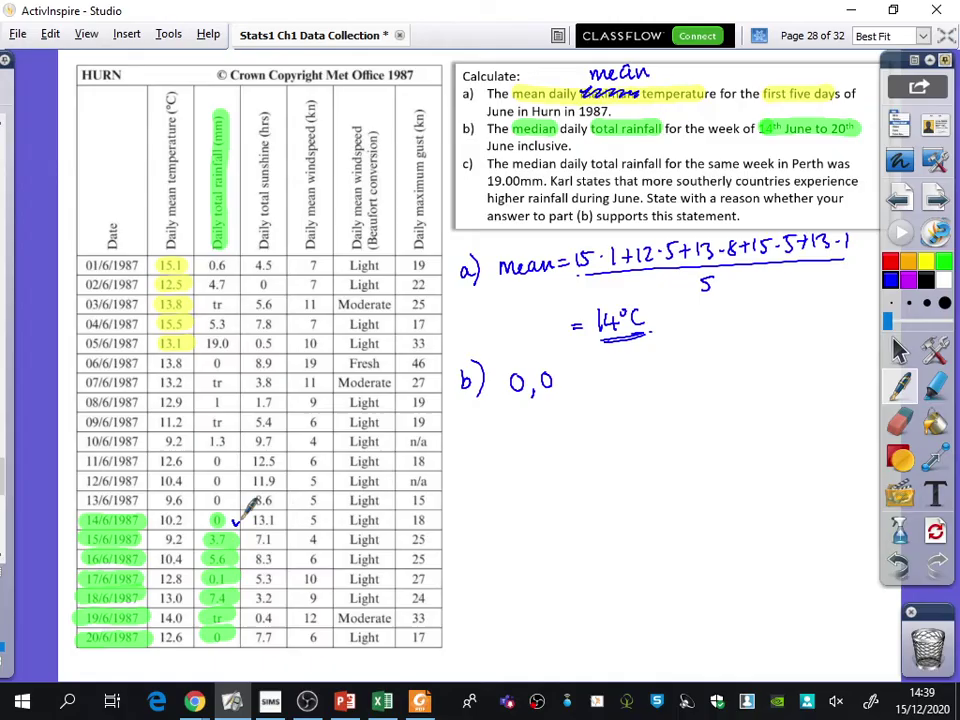
pyautogui.moveTo(231, 631); pyautogui.dragTo(244, 624)
pyautogui.moveTo(566, 382); pyautogui.dragTo(603, 383)
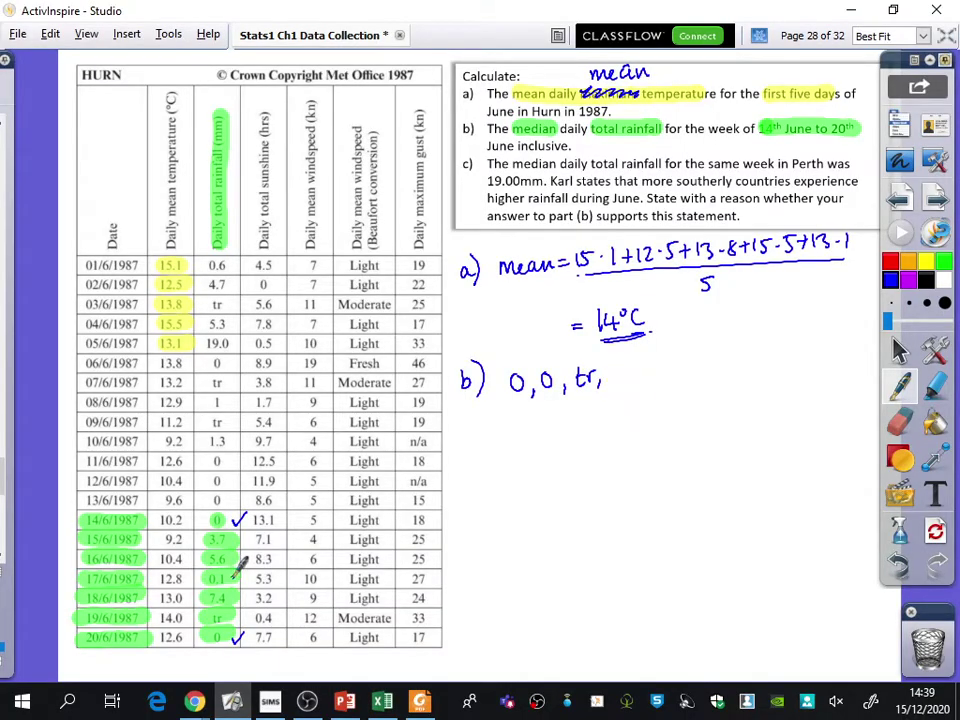
pyautogui.moveTo(231, 576); pyautogui.dragTo(245, 568)
pyautogui.moveTo(623, 362); pyautogui.dragTo(630, 377)
pyautogui.moveTo(229, 615); pyautogui.dragTo(247, 606)
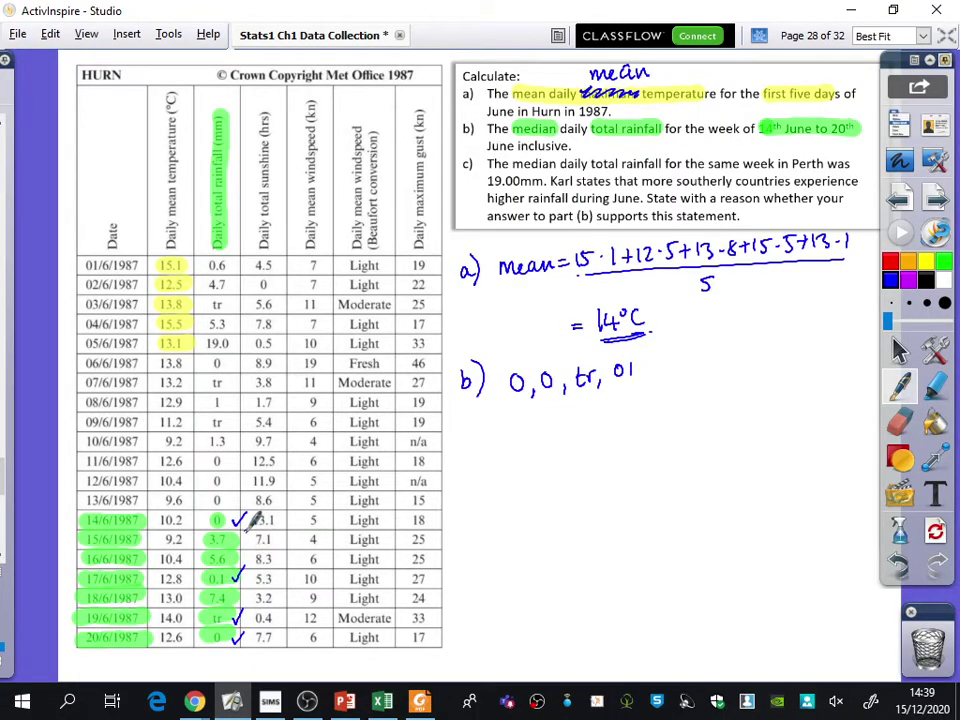
pyautogui.click(619, 371)
pyautogui.moveTo(639, 370)
pyautogui.mouseDown()
pyautogui.moveTo(636, 380)
pyautogui.moveTo(684, 368)
pyautogui.moveTo(695, 377)
pyautogui.mouseUp()
pyautogui.click(675, 370)
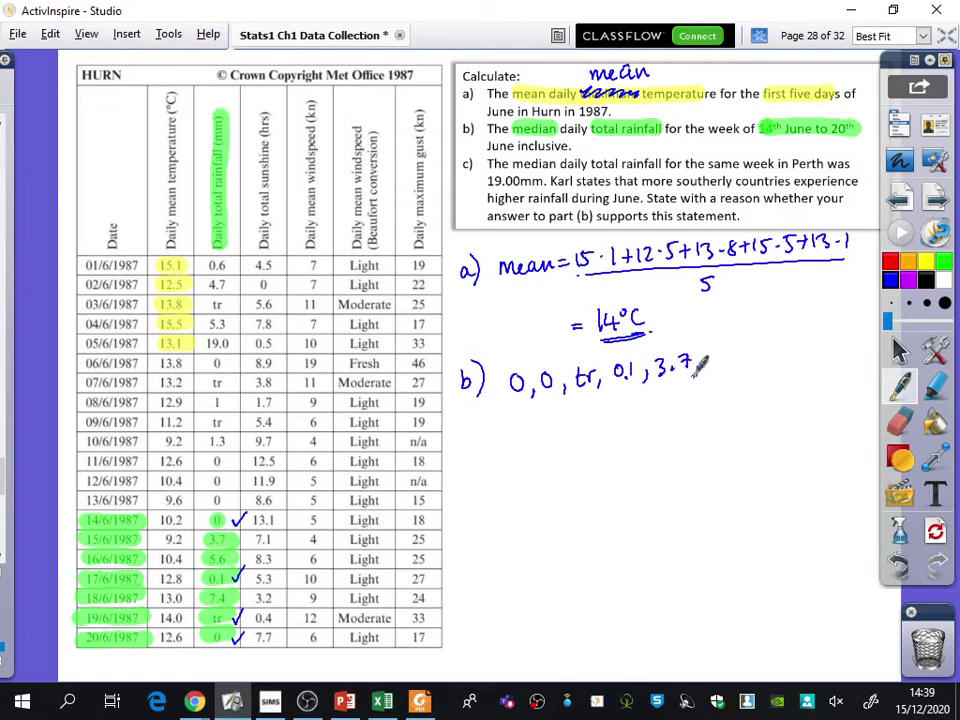
pyautogui.moveTo(241, 590); pyautogui.dragTo(257, 579)
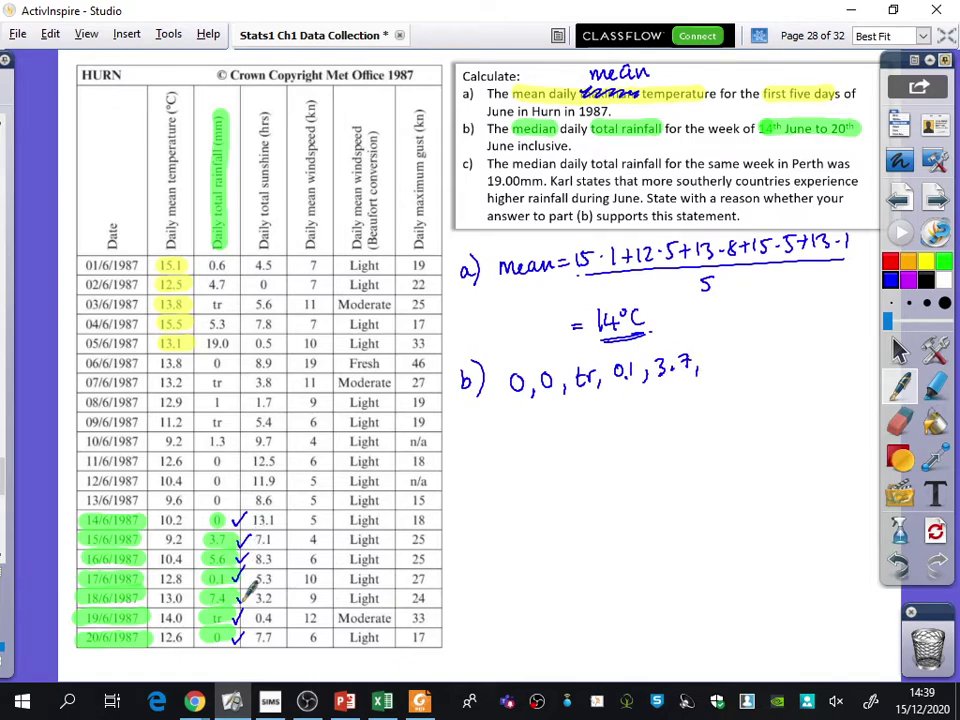
pyautogui.click(733, 364)
pyautogui.moveTo(727, 352)
pyautogui.mouseDown()
pyautogui.moveTo(712, 368)
pyautogui.moveTo(741, 364)
pyautogui.mouseUp()
pyautogui.moveTo(752, 365); pyautogui.dragTo(791, 368)
pyautogui.click(773, 364)
pyautogui.moveTo(801, 364); pyautogui.dragTo(799, 371)
# Step: In red, cross out outer values to circle 0.1, then write 'median = 0.1mm' and 'c)'
pyautogui.click(890, 262)
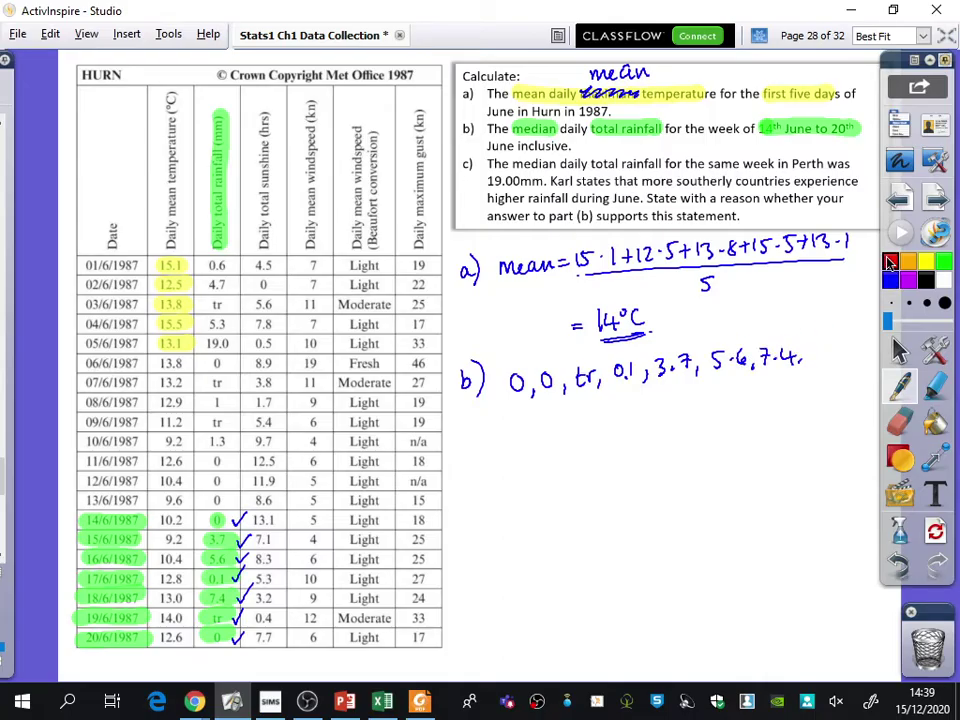
pyautogui.moveTo(524, 371); pyautogui.dragTo(508, 405)
pyautogui.moveTo(793, 338); pyautogui.dragTo(762, 370)
pyautogui.moveTo(553, 360); pyautogui.dragTo(533, 407)
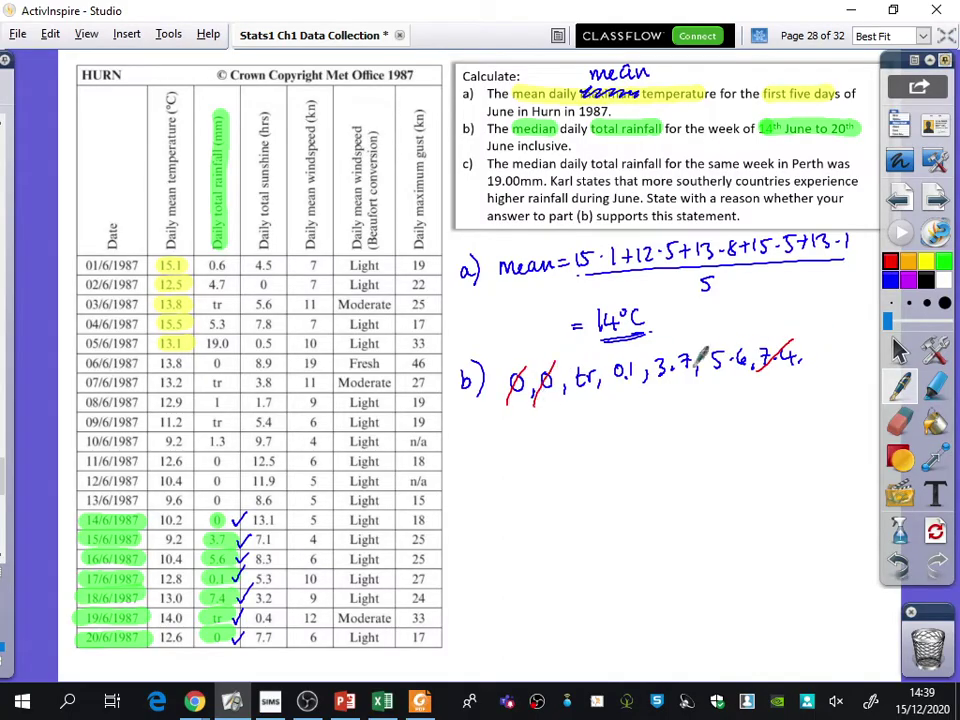
pyautogui.moveTo(745, 342); pyautogui.dragTo(719, 373)
pyautogui.moveTo(590, 362); pyautogui.dragTo(563, 396)
pyautogui.moveTo(692, 348)
pyautogui.mouseDown()
pyautogui.moveTo(657, 384)
pyautogui.moveTo(612, 347)
pyautogui.mouseUp()
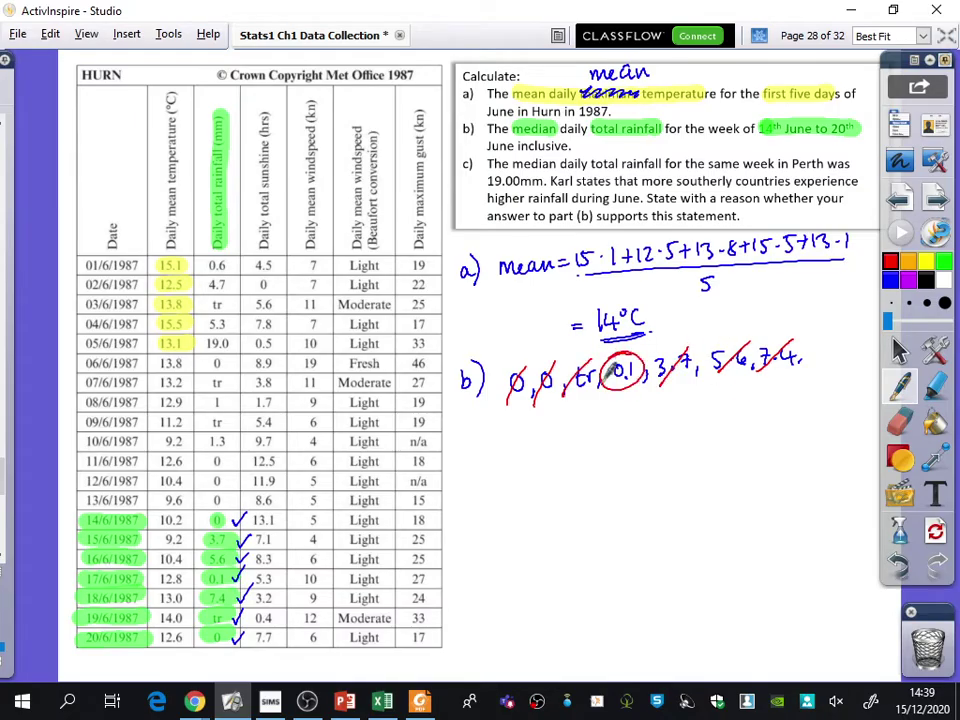
pyautogui.click(890, 280)
pyautogui.moveTo(494, 452)
pyautogui.mouseDown()
pyautogui.moveTo(537, 430)
pyautogui.moveTo(652, 422)
pyautogui.mouseUp()
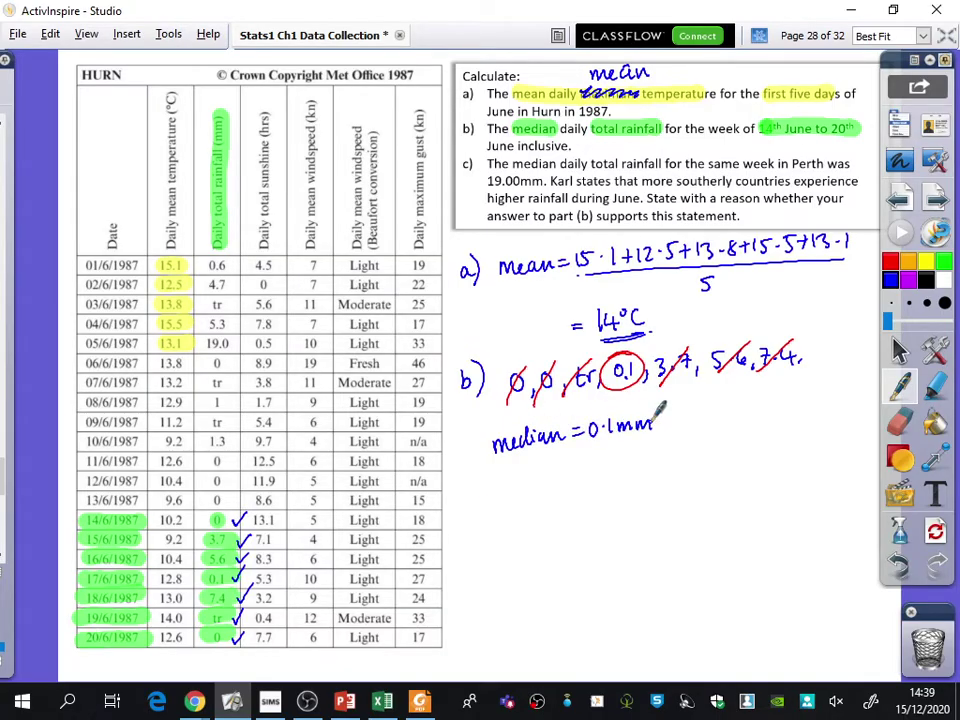
pyautogui.moveTo(478, 488); pyautogui.dragTo(474, 512)
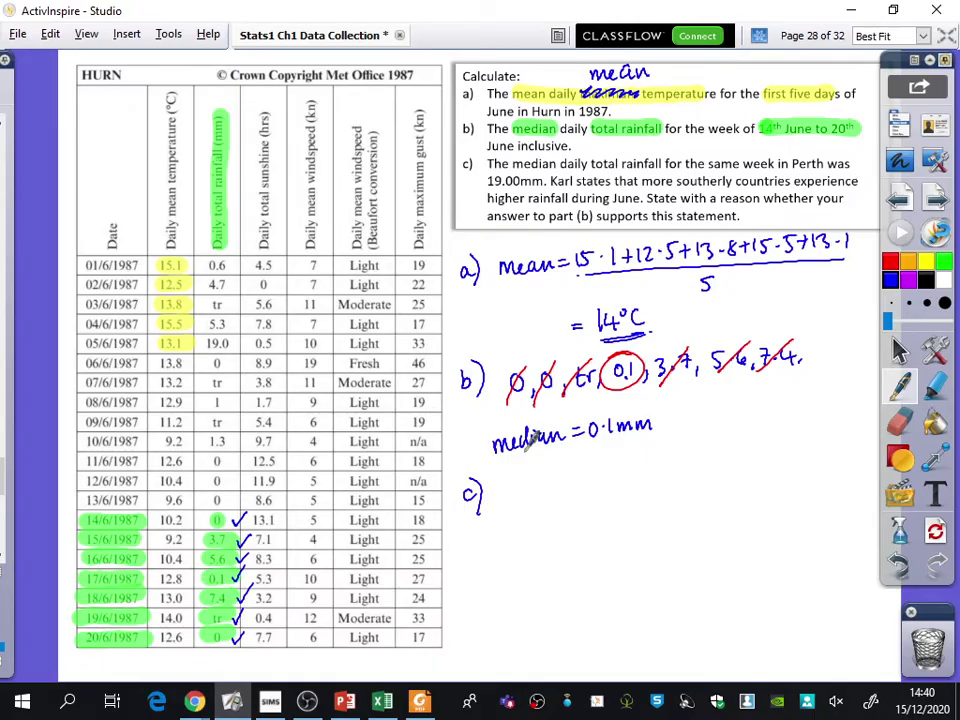
# Step: Label the 0.1mm median 'Hurn', write 'median = 19 mm Perth' for c), and begin 'Yes, because'
pyautogui.moveTo(690, 407)
pyautogui.mouseDown()
pyautogui.moveTo(688, 425)
pyautogui.moveTo(722, 414)
pyautogui.moveTo(739, 424)
pyautogui.mouseUp()
pyautogui.moveTo(504, 489)
pyautogui.mouseDown()
pyautogui.moveTo(532, 477)
pyautogui.moveTo(554, 485)
pyautogui.moveTo(586, 472)
pyautogui.moveTo(630, 476)
pyautogui.moveTo(697, 448)
pyautogui.moveTo(710, 464)
pyautogui.moveTo(760, 452)
pyautogui.mouseUp()
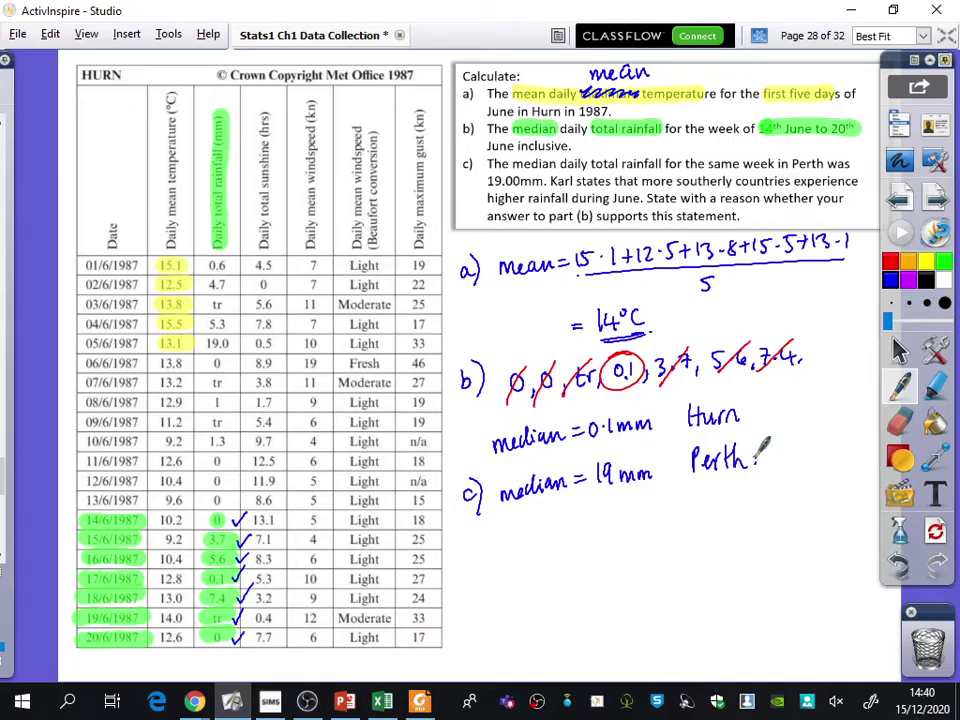
pyautogui.moveTo(469, 530)
pyautogui.mouseDown()
pyautogui.moveTo(488, 530)
pyautogui.moveTo(475, 550)
pyautogui.moveTo(500, 548)
pyautogui.mouseUp()
pyautogui.moveTo(508, 546); pyautogui.dragTo(589, 534)
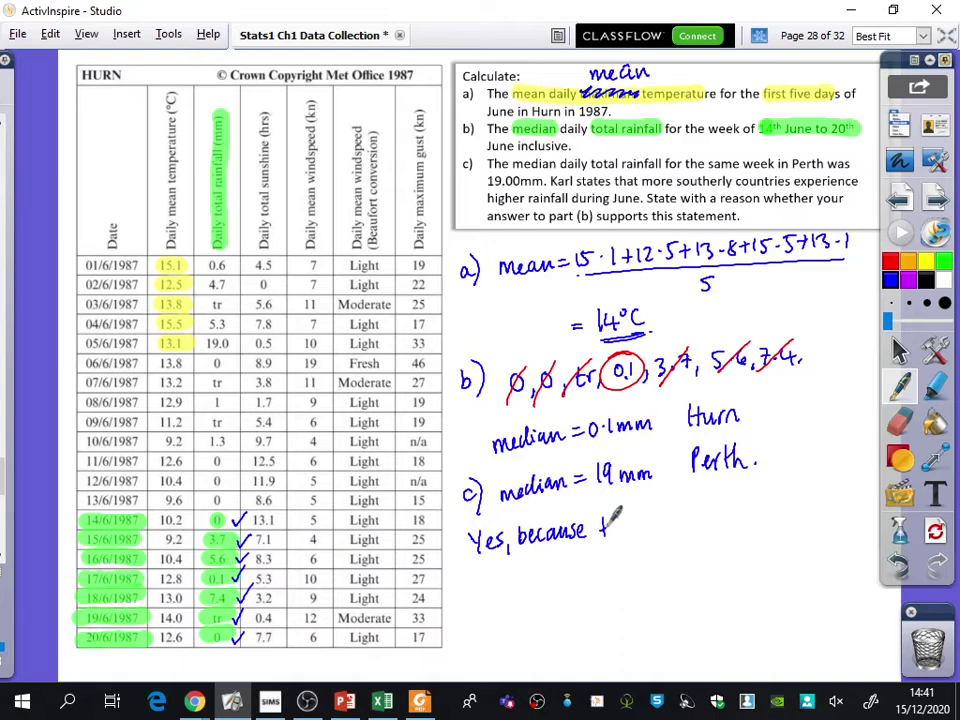
# Step: Handwrite 'the median is greater in Perth, and Australia is south of the UK' in blue after 'Yes, because'
pyautogui.moveTo(604, 523)
pyautogui.mouseDown()
pyautogui.moveTo(677, 512)
pyautogui.moveTo(692, 521)
pyautogui.moveTo(715, 509)
pyautogui.moveTo(716, 517)
pyautogui.moveTo(716, 500)
pyautogui.moveTo(739, 512)
pyautogui.moveTo(772, 513)
pyautogui.moveTo(782, 500)
pyautogui.moveTo(789, 512)
pyautogui.moveTo(831, 492)
pyautogui.mouseUp()
pyautogui.moveTo(486, 558)
pyautogui.mouseDown()
pyautogui.moveTo(535, 577)
pyautogui.moveTo(545, 559)
pyautogui.moveTo(624, 562)
pyautogui.moveTo(696, 538)
pyautogui.moveTo(699, 554)
pyautogui.moveTo(735, 542)
pyautogui.moveTo(746, 553)
pyautogui.moveTo(751, 536)
pyautogui.moveTo(762, 554)
pyautogui.moveTo(858, 548)
pyautogui.mouseUp()
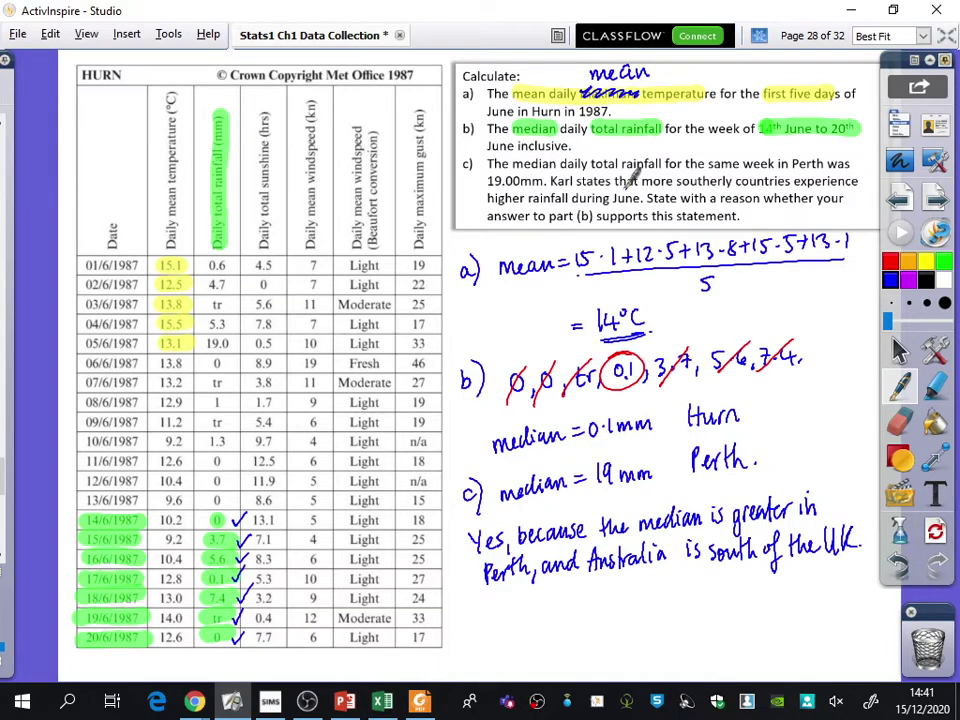
# Step: Underline 'more southerly countries' and 'higher rainfall during June', then write 'No, this is a very small sample, and' below
pyautogui.moveTo(641, 190); pyautogui.dragTo(790, 190)
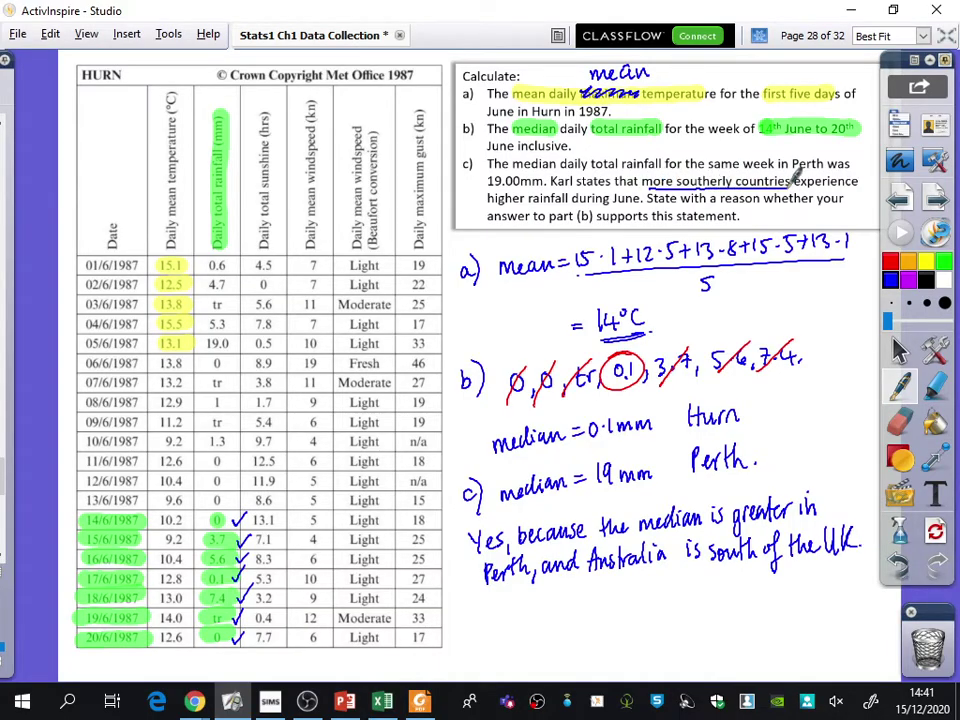
pyautogui.moveTo(487, 205); pyautogui.dragTo(641, 204)
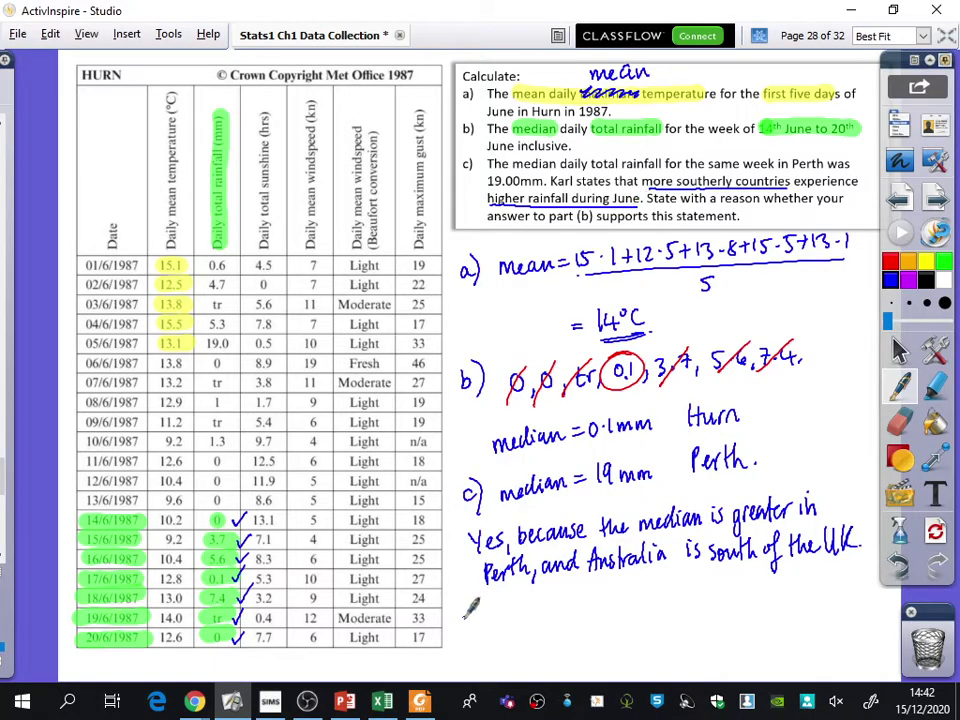
pyautogui.moveTo(462, 622)
pyautogui.mouseDown()
pyautogui.moveTo(464, 604)
pyautogui.moveTo(484, 611)
pyautogui.mouseUp()
pyautogui.moveTo(493, 613)
pyautogui.mouseDown()
pyautogui.moveTo(549, 595)
pyautogui.moveTo(585, 605)
pyautogui.moveTo(616, 598)
pyautogui.mouseUp()
# Step: Finish the counter-answer with 'so may not represent all northern/southern countries' and tick it
pyautogui.moveTo(634, 612)
pyautogui.mouseDown()
pyautogui.moveTo(654, 589)
pyautogui.moveTo(731, 602)
pyautogui.moveTo(752, 592)
pyautogui.moveTo(772, 597)
pyautogui.moveTo(772, 607)
pyautogui.moveTo(852, 582)
pyautogui.mouseUp()
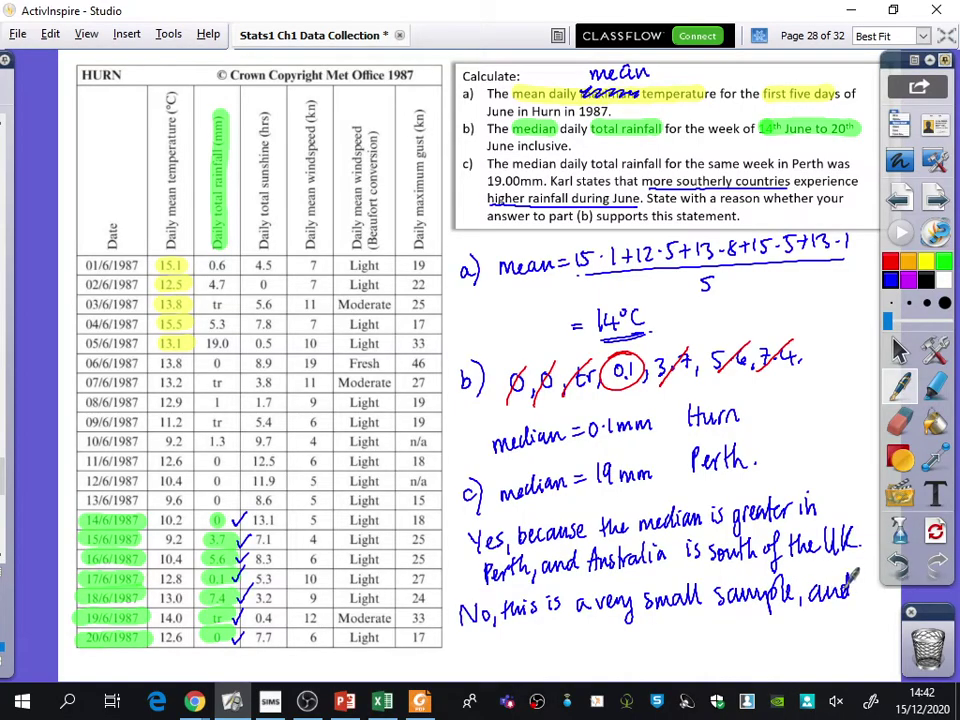
pyautogui.moveTo(485, 630)
pyautogui.mouseDown()
pyautogui.moveTo(541, 646)
pyautogui.moveTo(572, 623)
pyautogui.moveTo(610, 637)
pyautogui.moveTo(640, 627)
pyautogui.moveTo(641, 639)
pyautogui.moveTo(693, 631)
pyautogui.moveTo(717, 639)
pyautogui.moveTo(760, 618)
pyautogui.moveTo(766, 633)
pyautogui.moveTo(785, 636)
pyautogui.moveTo(805, 632)
pyautogui.moveTo(813, 613)
pyautogui.moveTo(840, 635)
pyautogui.moveTo(815, 641)
pyautogui.moveTo(837, 638)
pyautogui.moveTo(844, 623)
pyautogui.moveTo(882, 620)
pyautogui.mouseUp()
pyautogui.moveTo(648, 660)
pyautogui.mouseDown()
pyautogui.moveTo(684, 664)
pyautogui.moveTo(706, 649)
pyautogui.moveTo(718, 662)
pyautogui.moveTo(745, 660)
pyautogui.mouseUp()
pyautogui.moveTo(446, 606); pyautogui.dragTo(464, 588)
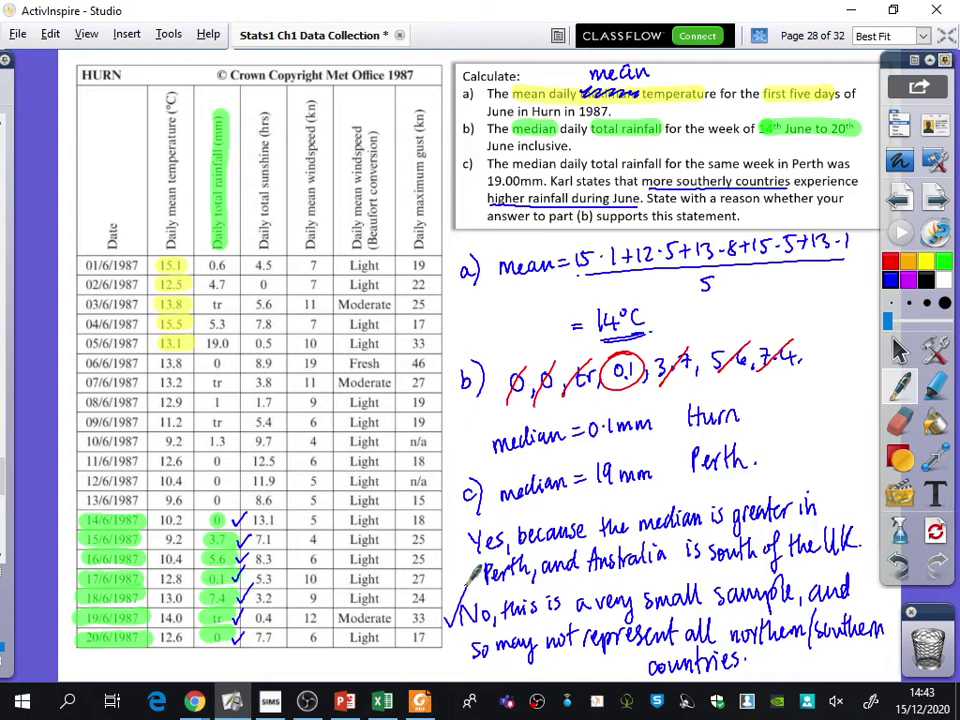
# Step: Advance to page 29, Sara's Camborne maximum gust sampling question
pyautogui.click(937, 199)
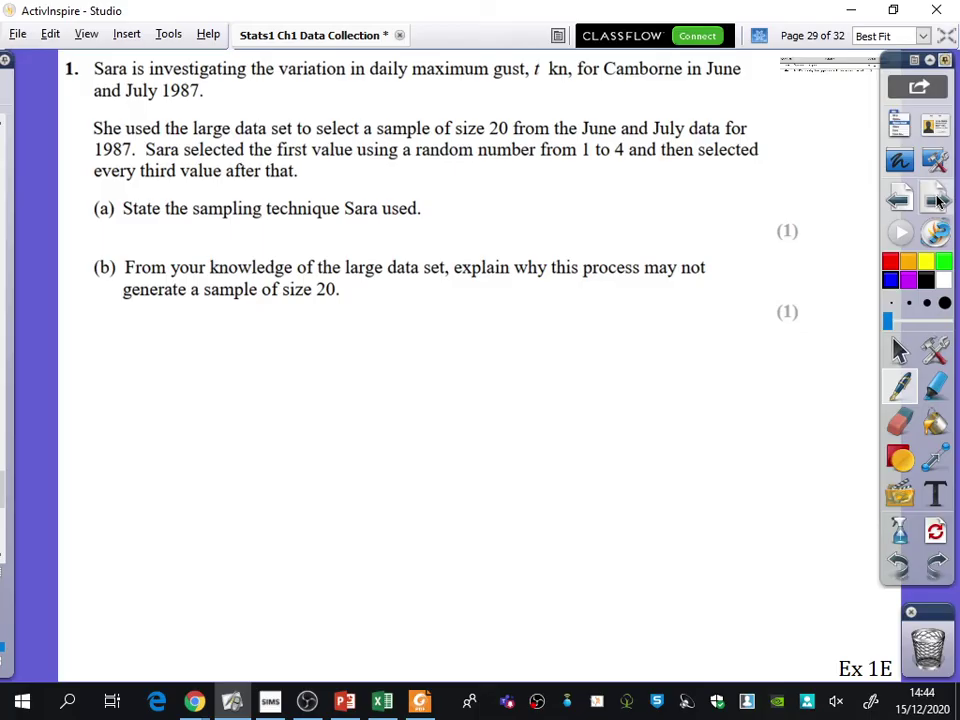
# Step: Answer (a) 'Systematic sampling' and explain in (b) that selected days may lack data, shown as 'n/a'
pyautogui.moveTo(476, 200)
pyautogui.mouseDown()
pyautogui.moveTo(467, 216)
pyautogui.moveTo(490, 230)
pyautogui.moveTo(530, 205)
pyautogui.moveTo(578, 205)
pyautogui.moveTo(600, 190)
pyautogui.moveTo(663, 200)
pyautogui.moveTo(722, 185)
pyautogui.moveTo(745, 203)
pyautogui.mouseUp()
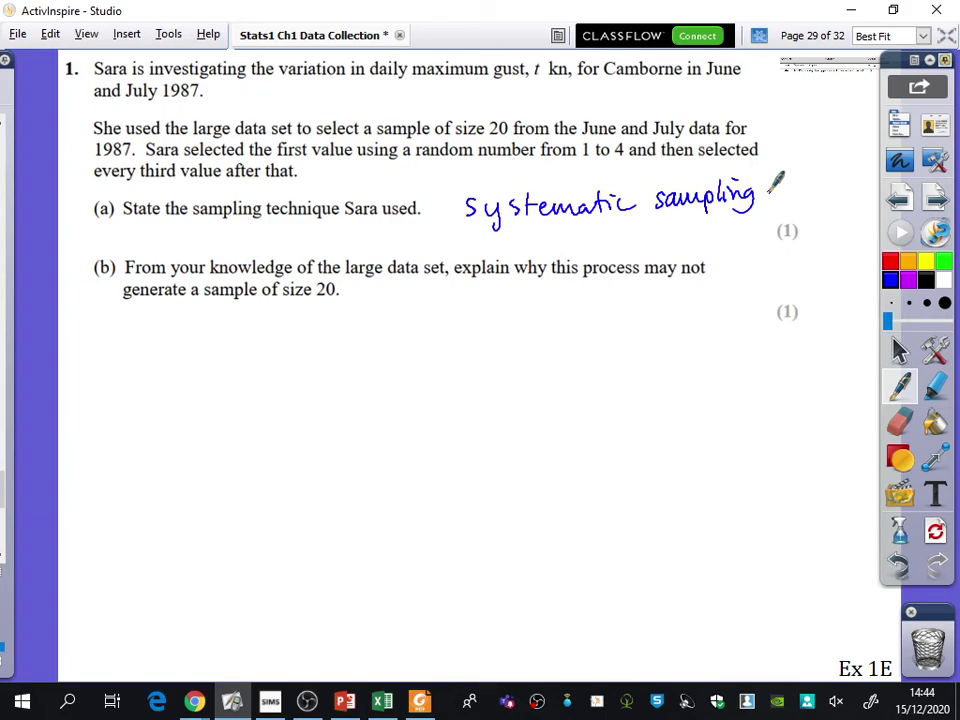
pyautogui.moveTo(116, 310)
pyautogui.mouseDown()
pyautogui.moveTo(128, 332)
pyautogui.moveTo(193, 315)
pyautogui.moveTo(296, 320)
pyautogui.moveTo(400, 304)
pyautogui.moveTo(372, 310)
pyautogui.moveTo(655, 313)
pyautogui.moveTo(689, 296)
pyautogui.mouseUp()
pyautogui.moveTo(127, 346)
pyautogui.mouseDown()
pyautogui.moveTo(129, 362)
pyautogui.moveTo(151, 368)
pyautogui.moveTo(212, 366)
pyautogui.moveTo(231, 345)
pyautogui.moveTo(362, 360)
pyautogui.moveTo(392, 342)
pyautogui.moveTo(482, 338)
pyautogui.moveTo(503, 364)
pyautogui.moveTo(536, 343)
pyautogui.mouseUp()
pyautogui.moveTo(478, 337); pyautogui.dragTo(484, 343)
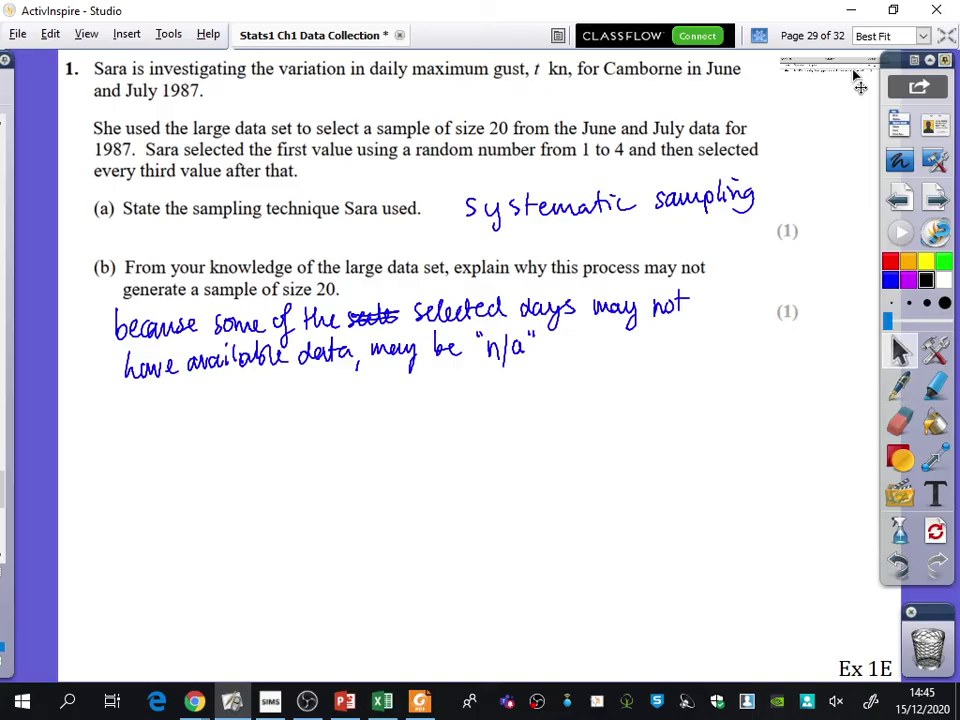
# Step: Paste the mark-scheme table full-width beneath page 29's answers, then move on to page 30's blank maps
pyautogui.click(899, 350)
pyautogui.hotkey('ctrl', 'v')
pyautogui.moveTo(343, 450); pyautogui.dragTo(840, 533)
pyautogui.click(825, 588)
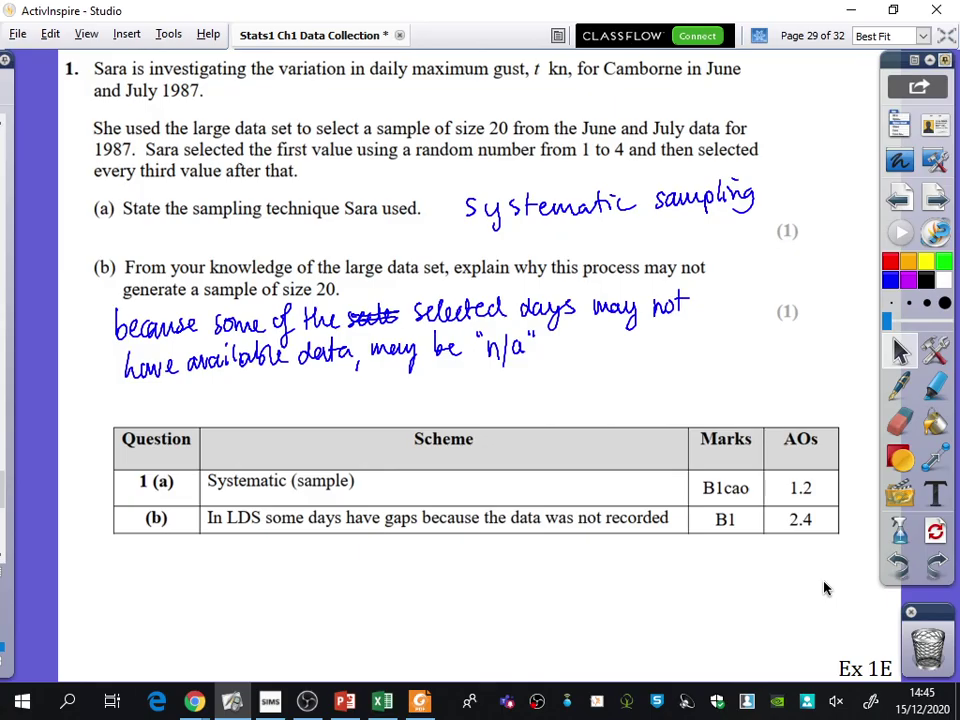
pyautogui.click(936, 199)
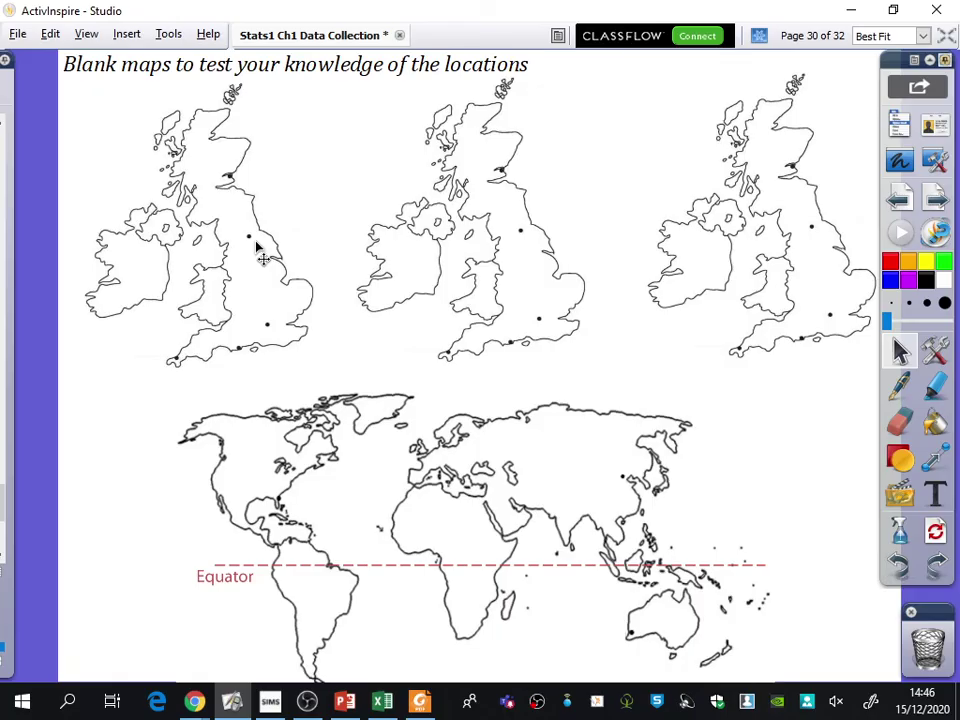
# Step: Advance through page 31 to page 32's blank sampling-types table and bring OBS Studio forward
pyautogui.click(937, 198)
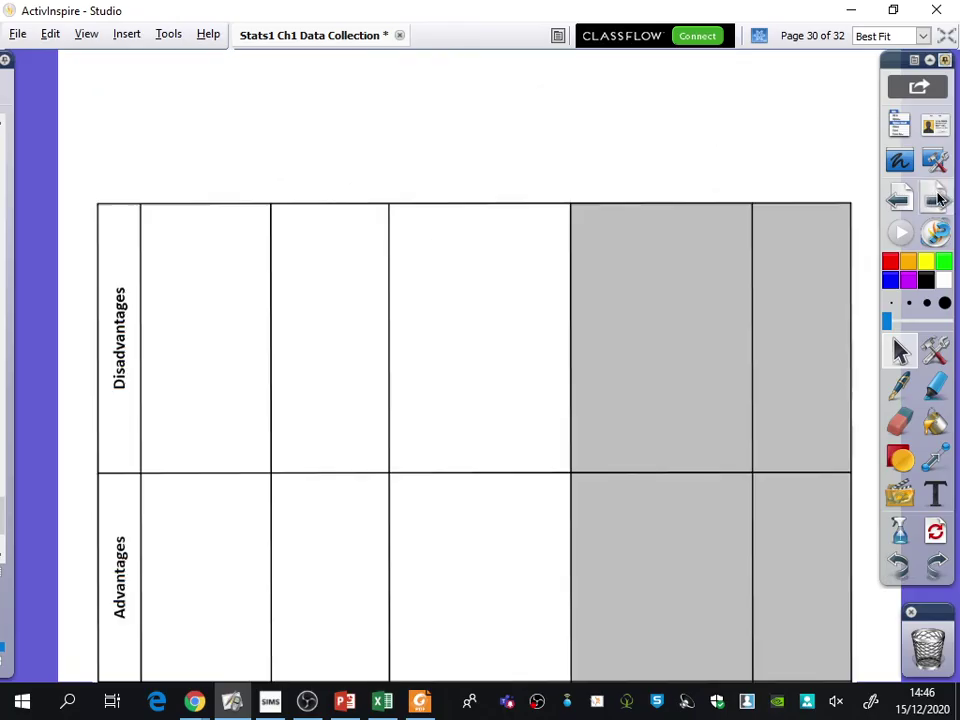
pyautogui.click(937, 198)
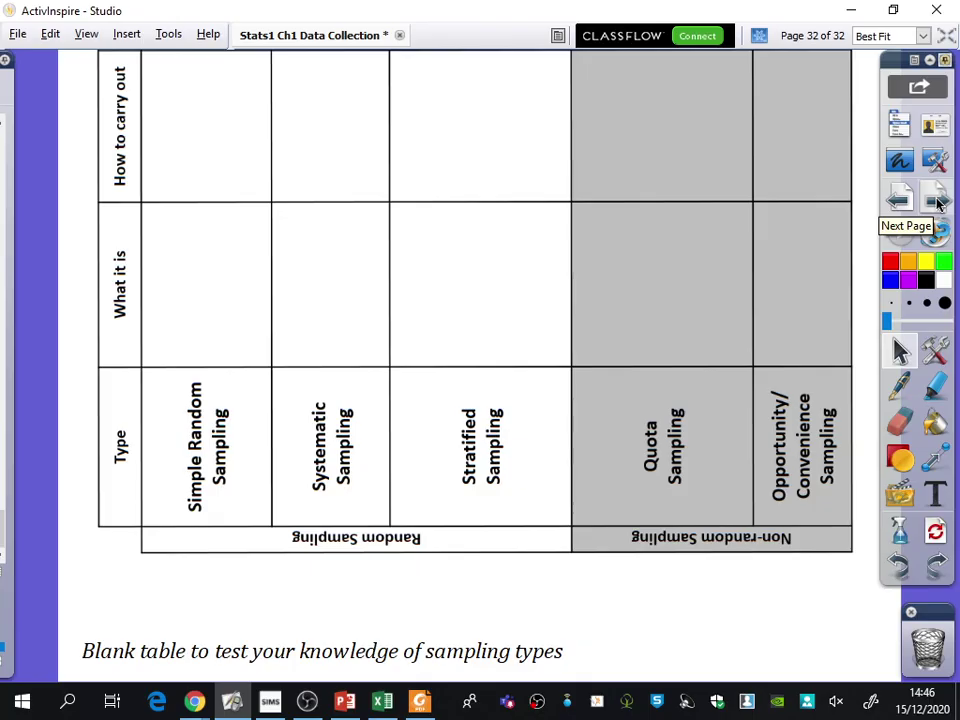
pyautogui.click(307, 701)
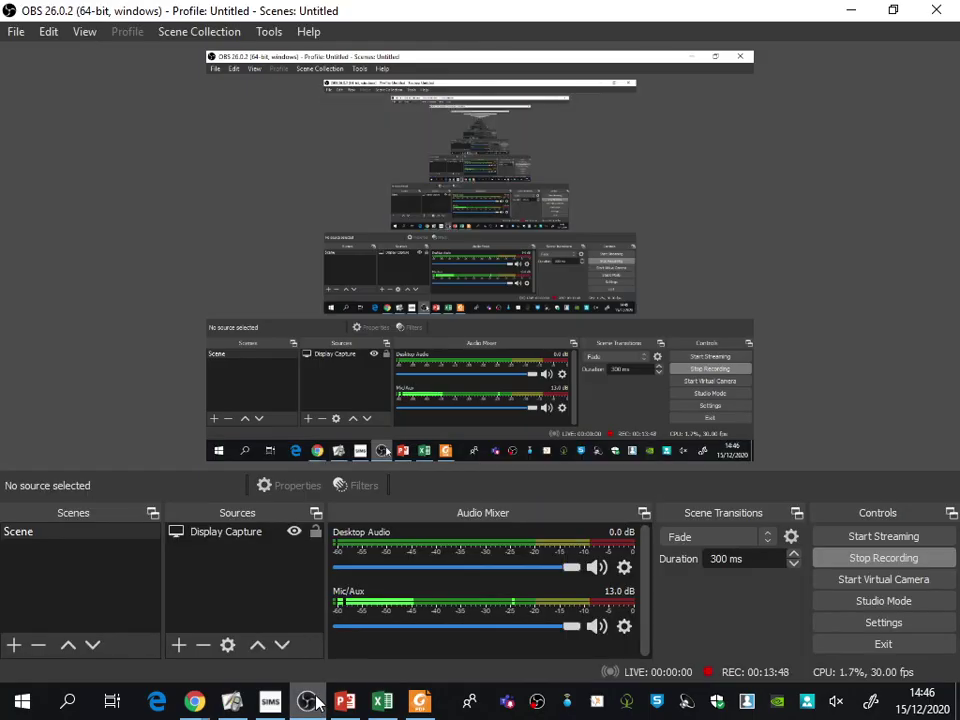